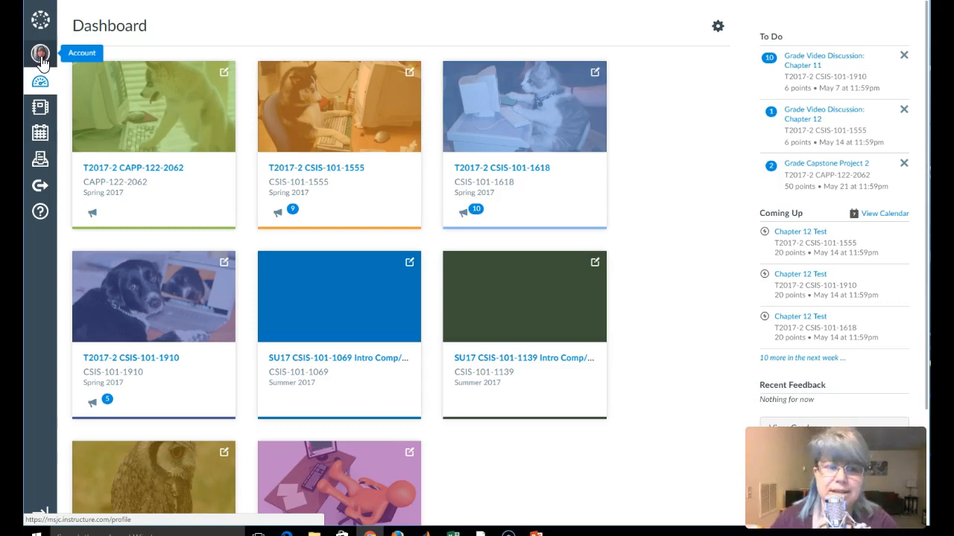
Step: Create a private ePortfolio in the account, named with the owner's name followed by "Portfolio"
{"action": "left_click", "coordinate": [40, 54]}
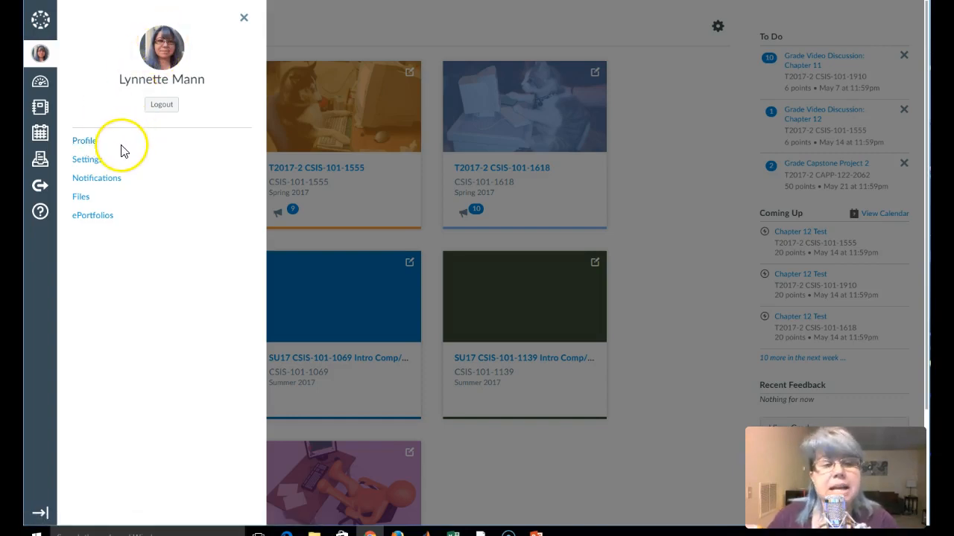
{"action": "left_click", "coordinate": [93, 217]}
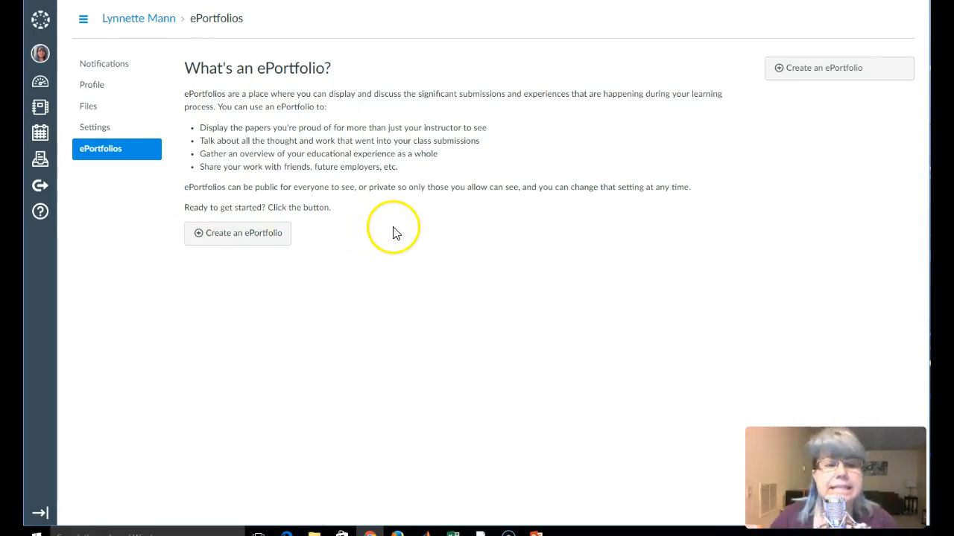
{"action": "left_click", "coordinate": [220, 241]}
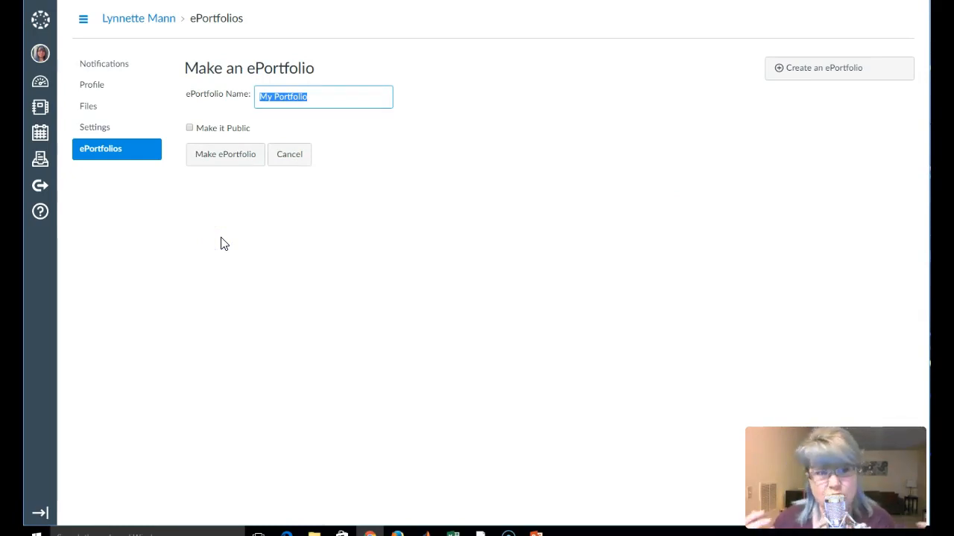
{"action": "type", "text": "Lynn Mann"}
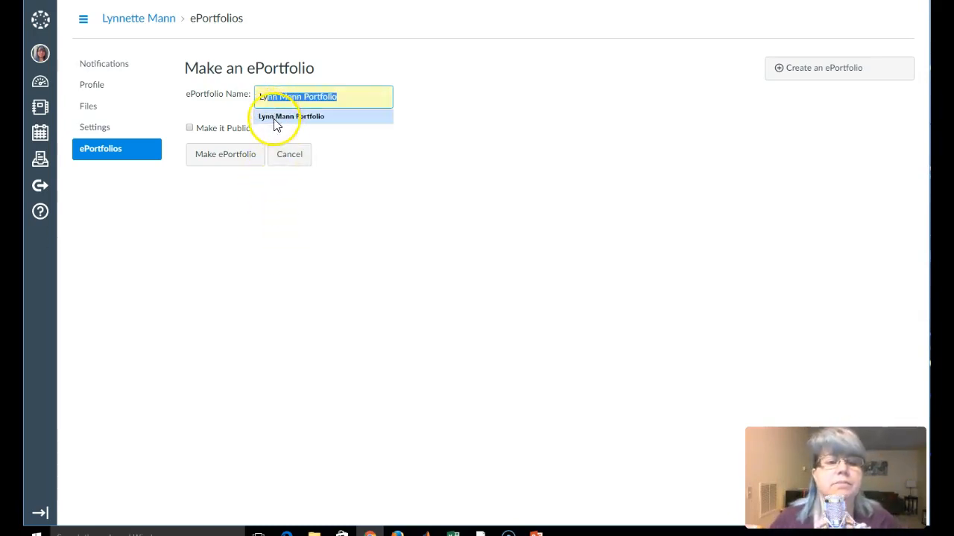
{"action": "left_click", "coordinate": [275, 118]}
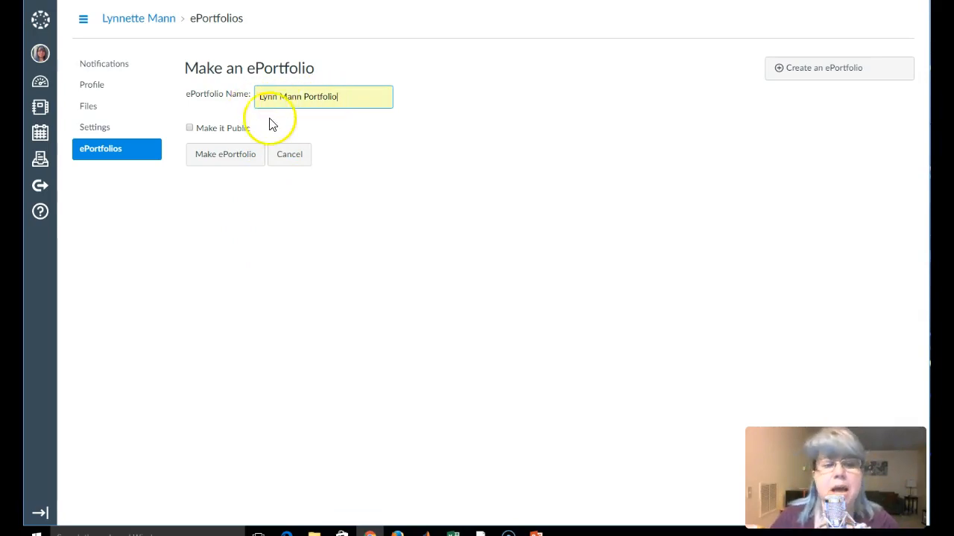
{"action": "left_click", "coordinate": [226, 156]}
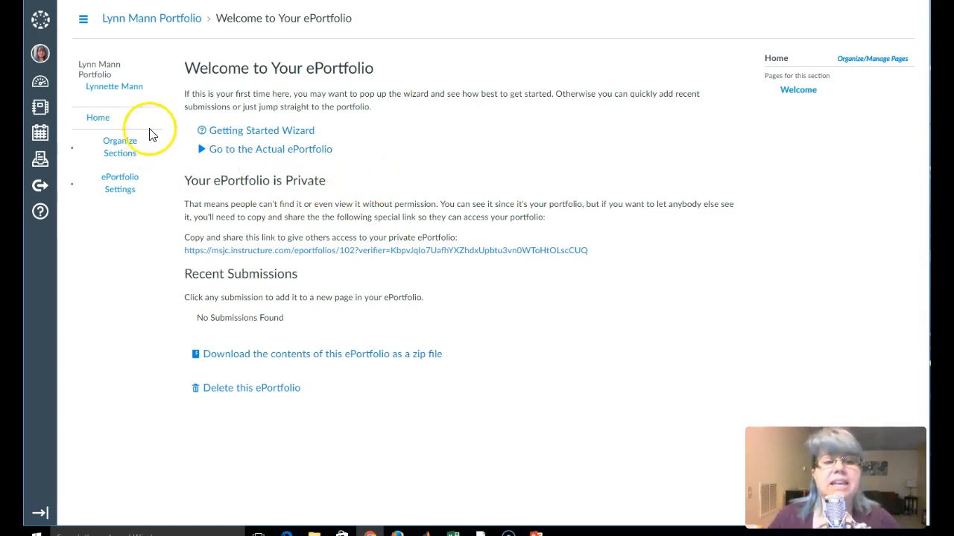
Step: Add a page named "Products Created" to the portfolio's Home section
{"action": "left_click", "coordinate": [135, 87]}
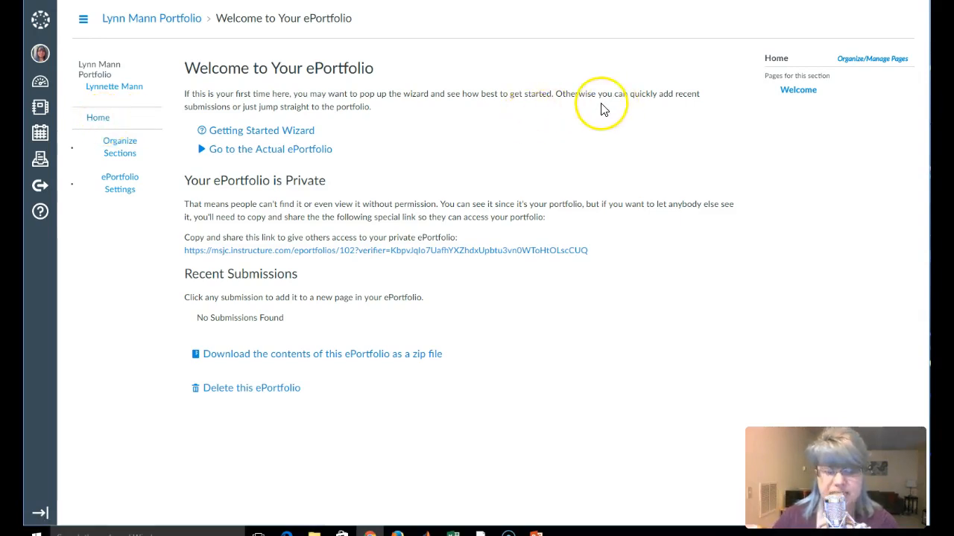
{"action": "left_click", "coordinate": [858, 66]}
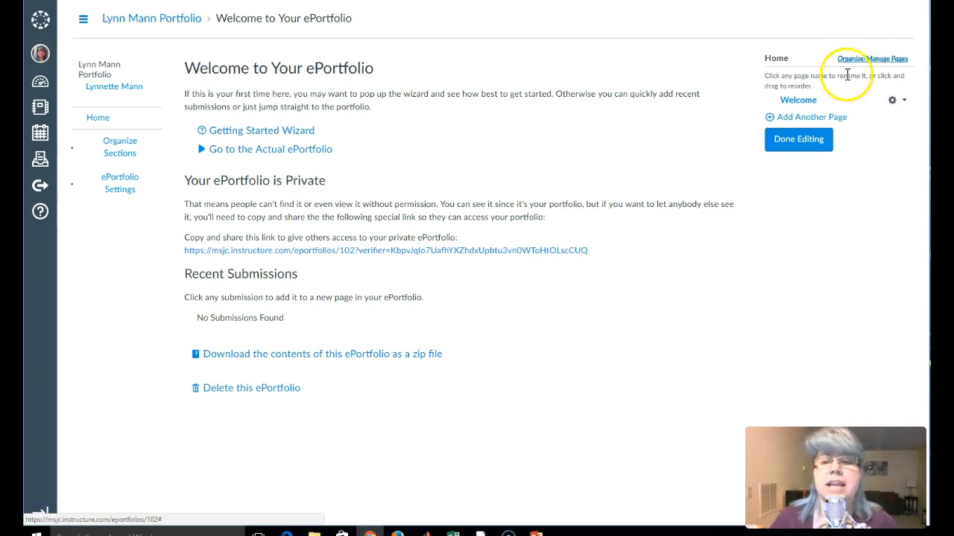
{"action": "left_click", "coordinate": [806, 117]}
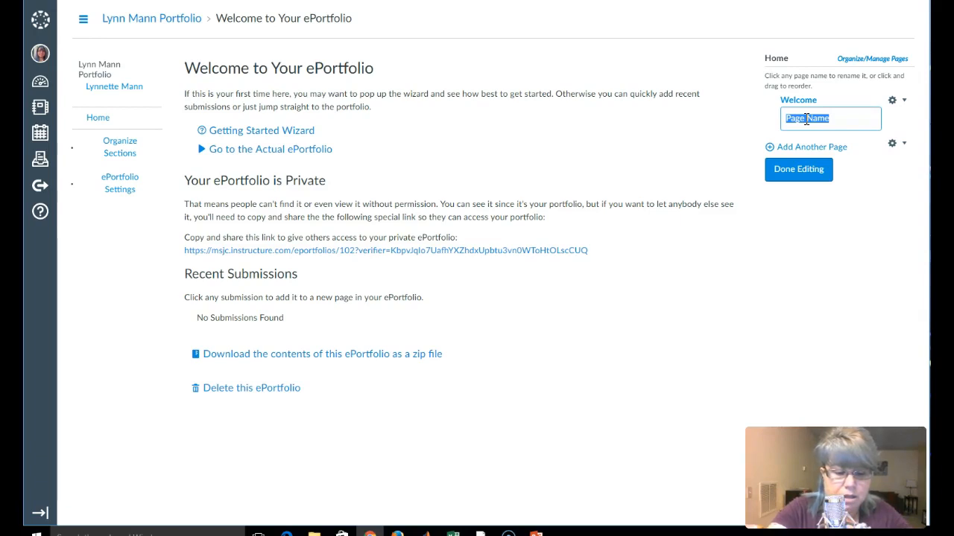
{"action": "type", "text": "Prod"}
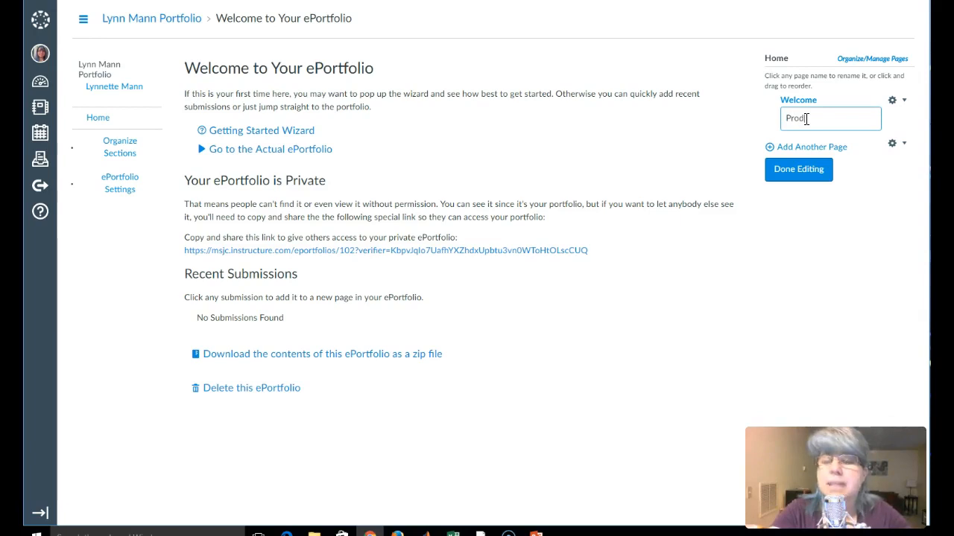
{"action": "type", "text": "ucts"}
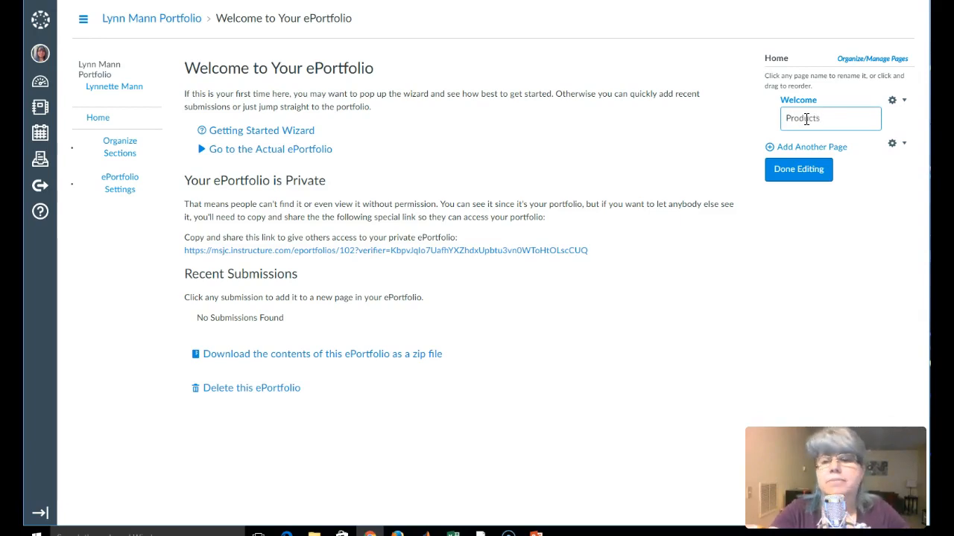
{"action": "type", "text": " Created"}
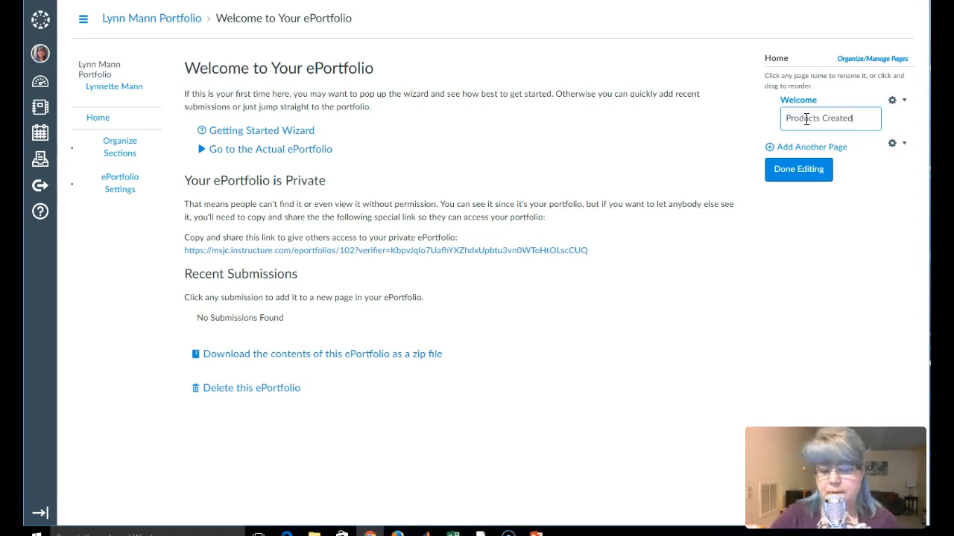
{"action": "key", "text": "Return"}
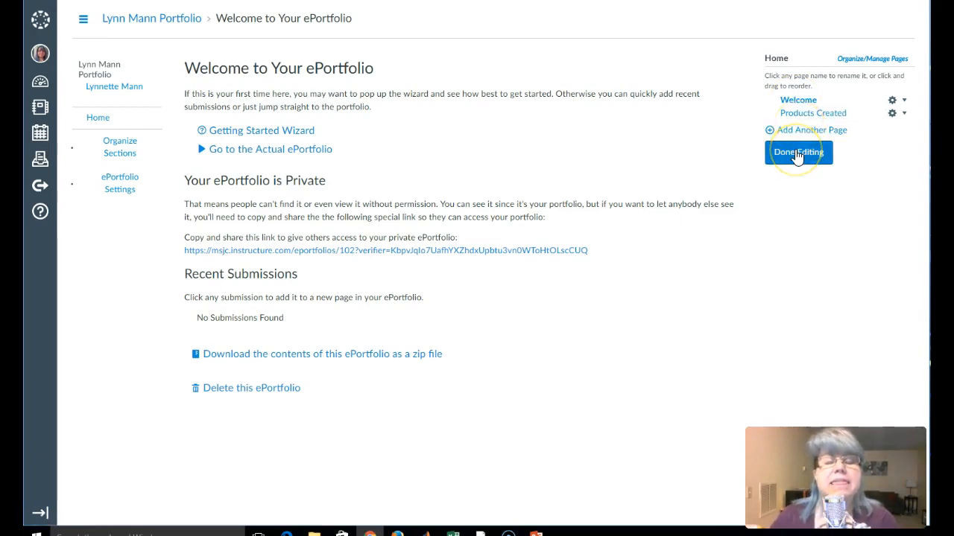
Step: Rename the Home section's Welcome page to "Introduction" and finish editing the page list
{"action": "left_click", "coordinate": [846, 57]}
{"action": "mouse_move", "coordinate": [819, 114]}
{"action": "left_mouse_down"}
{"action": "mouse_move", "coordinate": [821, 94]}
{"action": "mouse_move", "coordinate": [824, 121]}
{"action": "mouse_move", "coordinate": [823, 97]}
{"action": "mouse_move", "coordinate": [820, 112]}
{"action": "left_mouse_up"}
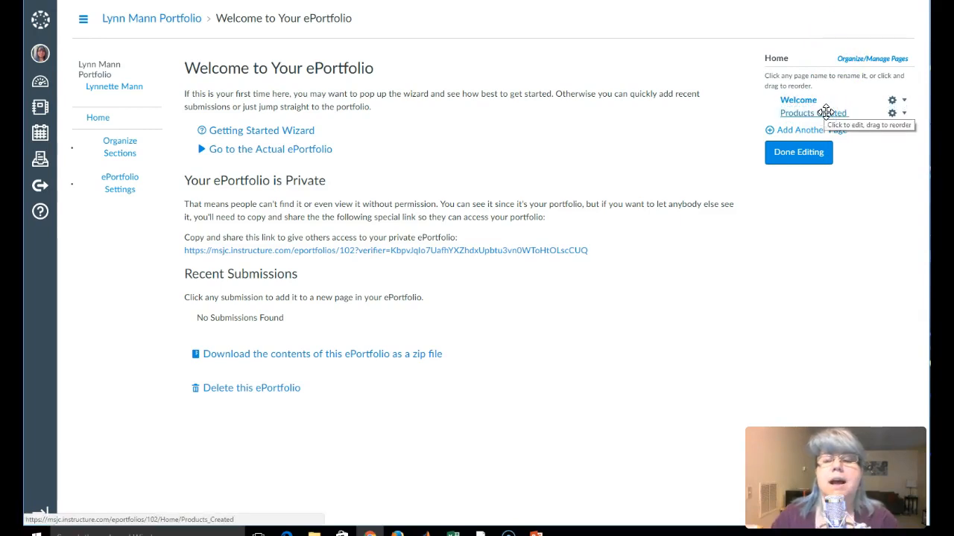
{"action": "left_click", "coordinate": [809, 100]}
{"action": "left_click", "coordinate": [893, 101]}
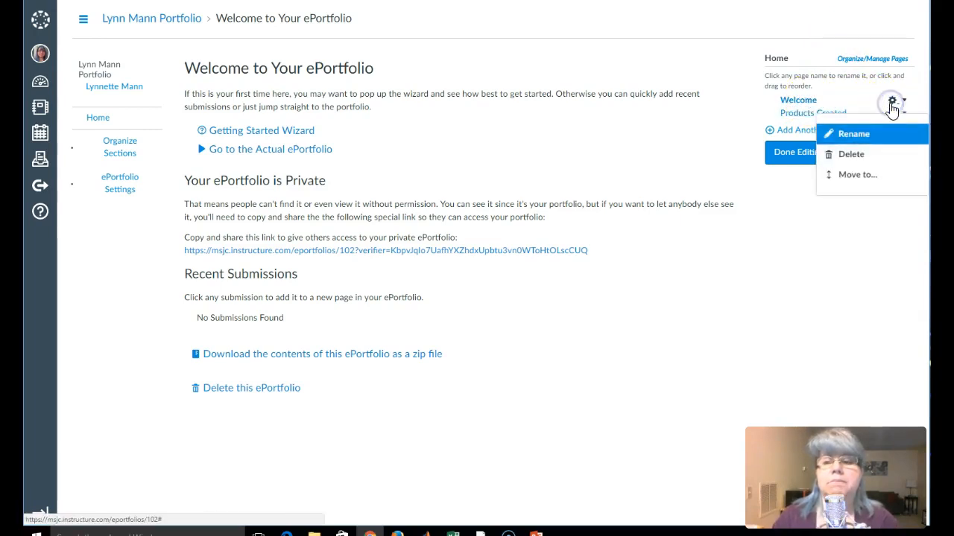
{"action": "left_click", "coordinate": [850, 135]}
{"action": "type", "text": "Introduc"}
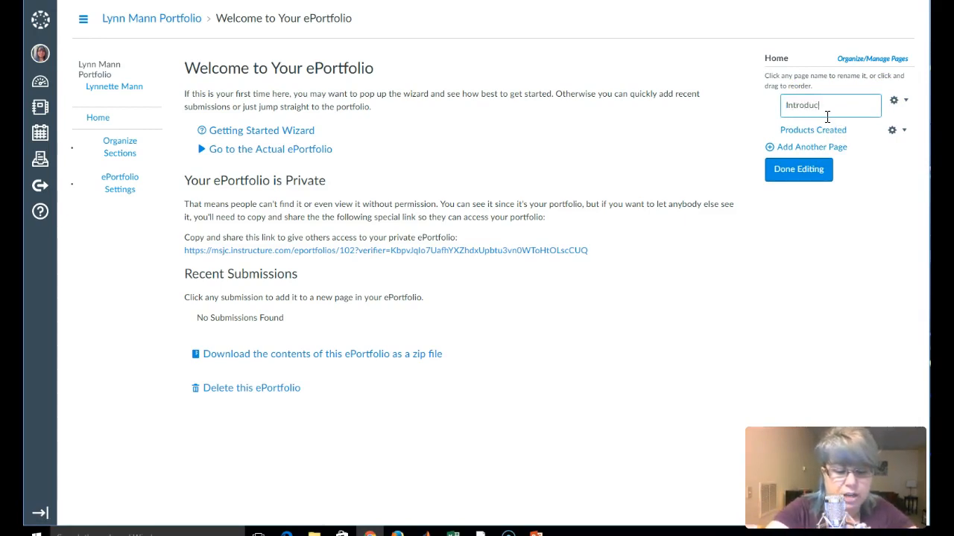
{"action": "type", "text": "tion"}
{"action": "key", "text": "Return"}
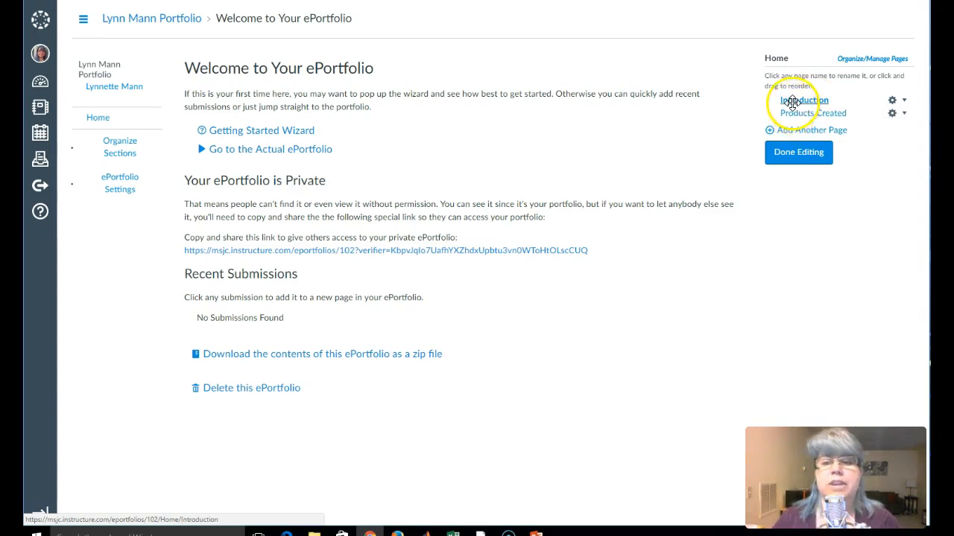
{"action": "left_click", "coordinate": [792, 158]}
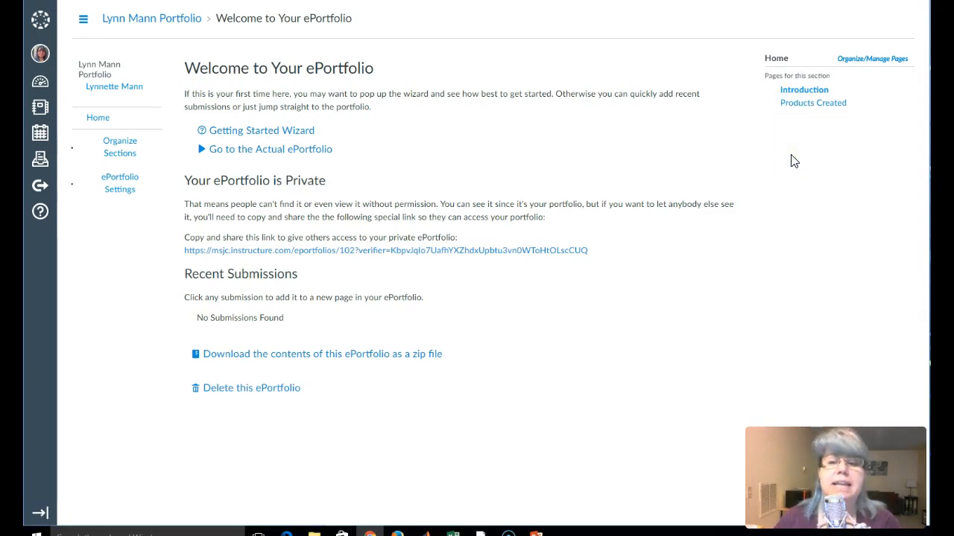
Step: Open the Introduction page for editing and put the owner's first name in possessive form before "Introduction" in the page name
{"action": "left_click", "coordinate": [798, 93]}
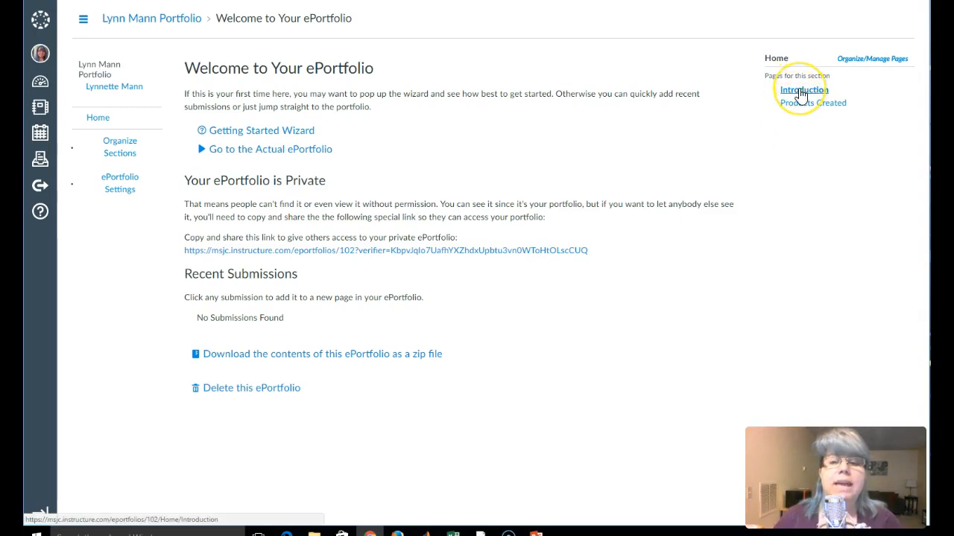
{"action": "left_click", "coordinate": [800, 92]}
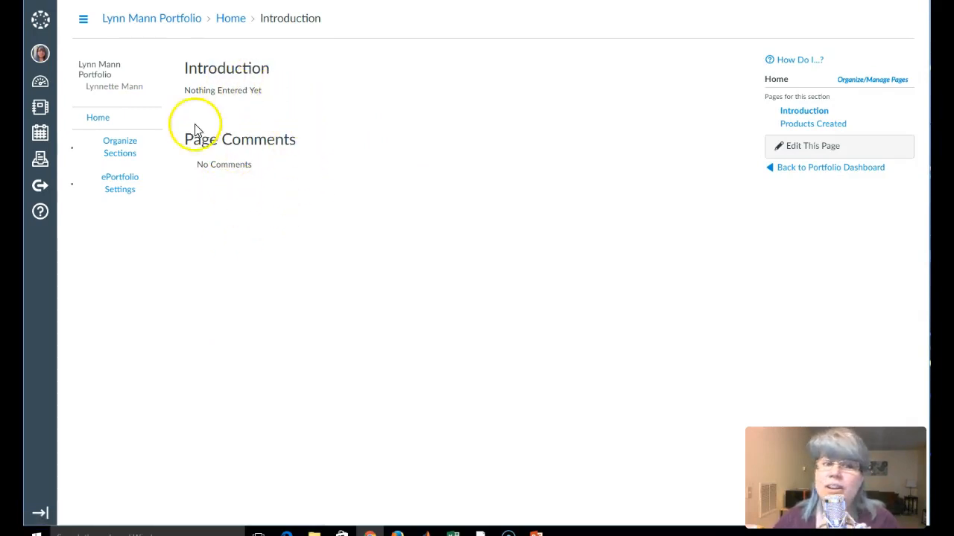
{"action": "left_click", "coordinate": [818, 149]}
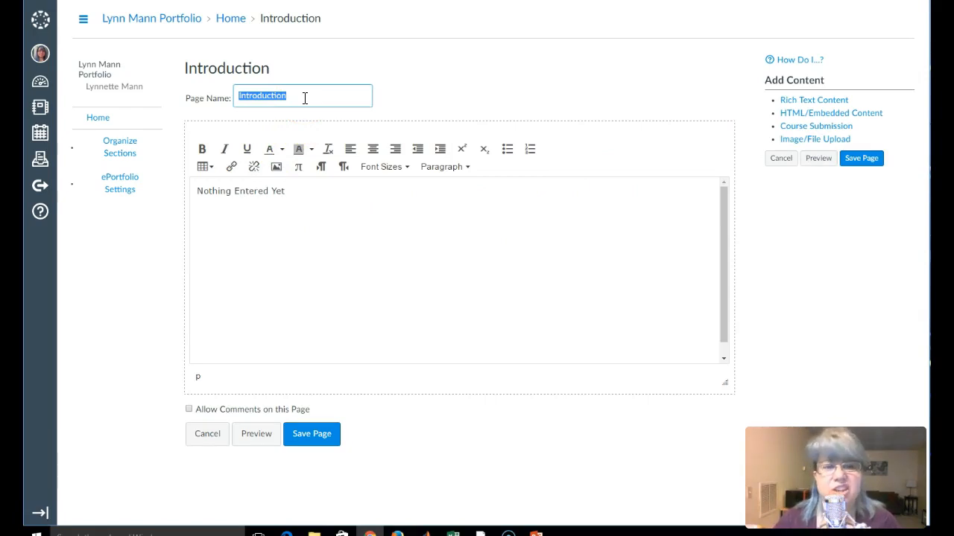
{"action": "left_click", "coordinate": [239, 95]}
{"action": "type", "text": "Lynn"}
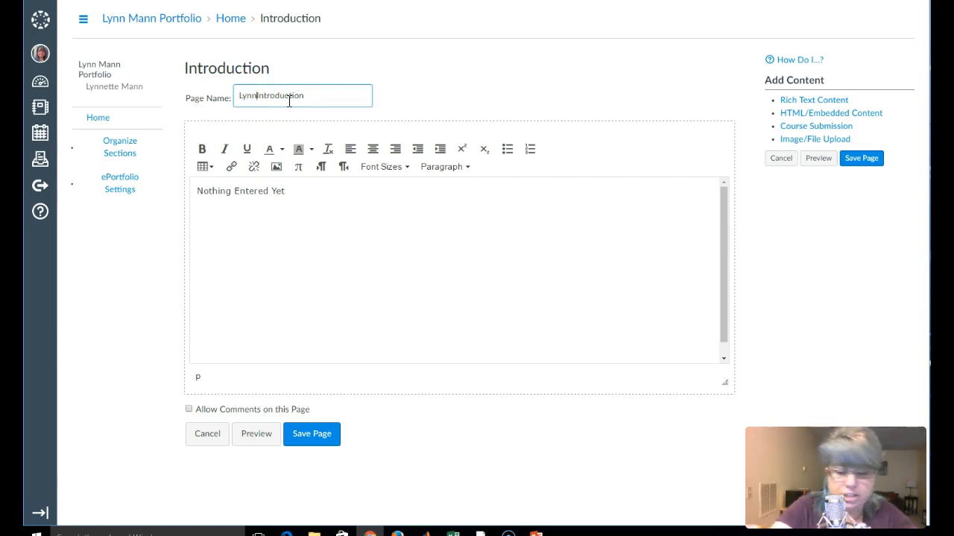
{"action": "type", "text": "'s"}
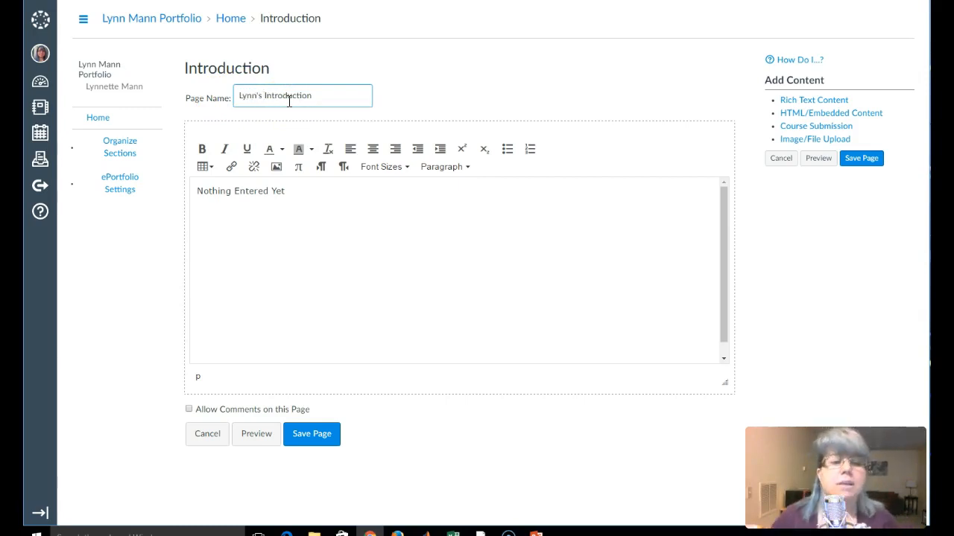
Step: Replace the placeholder text in the page body with the heading "Education" in Header 4 style, followed by blank lines
{"action": "left_click_drag", "start_coordinate": [291, 190], "coordinate": [144, 208]}
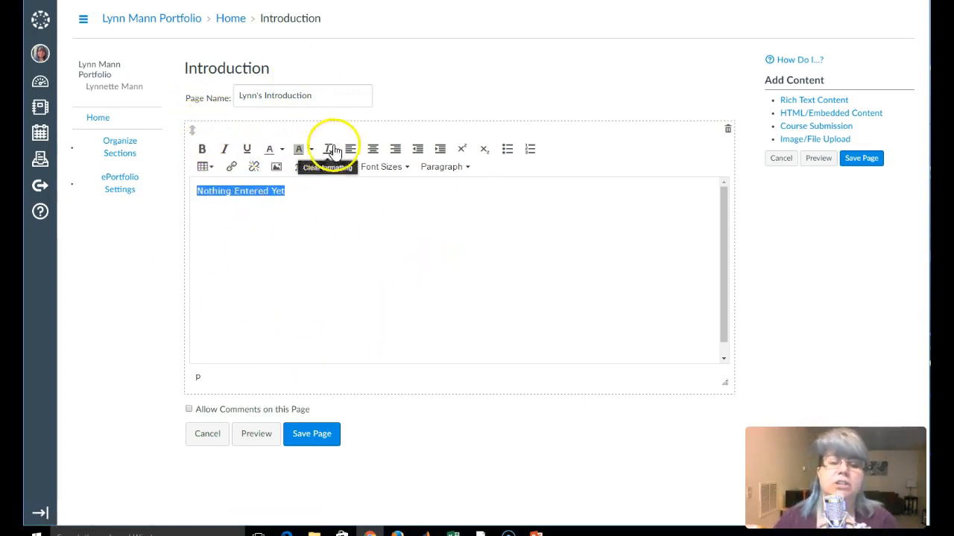
{"action": "left_click", "coordinate": [447, 166]}
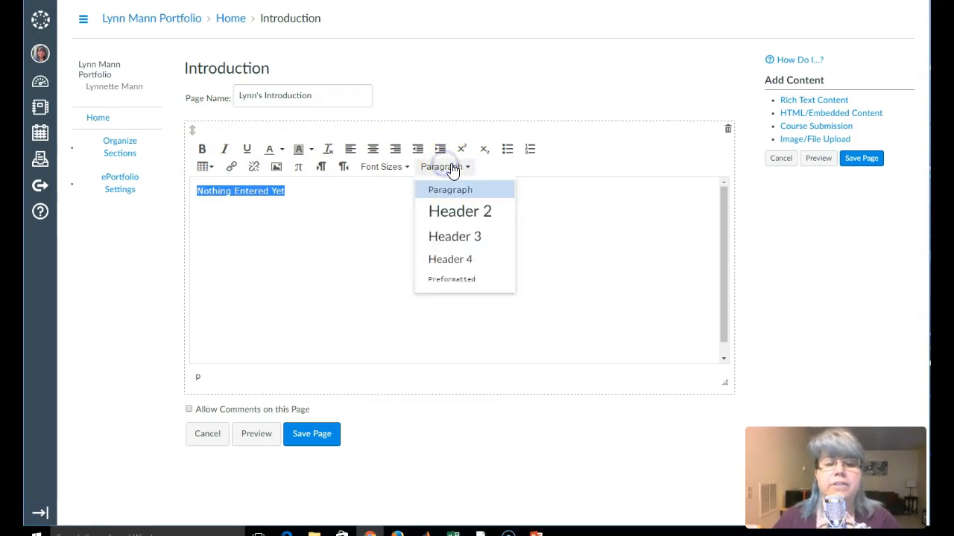
{"action": "left_click", "coordinate": [452, 261]}
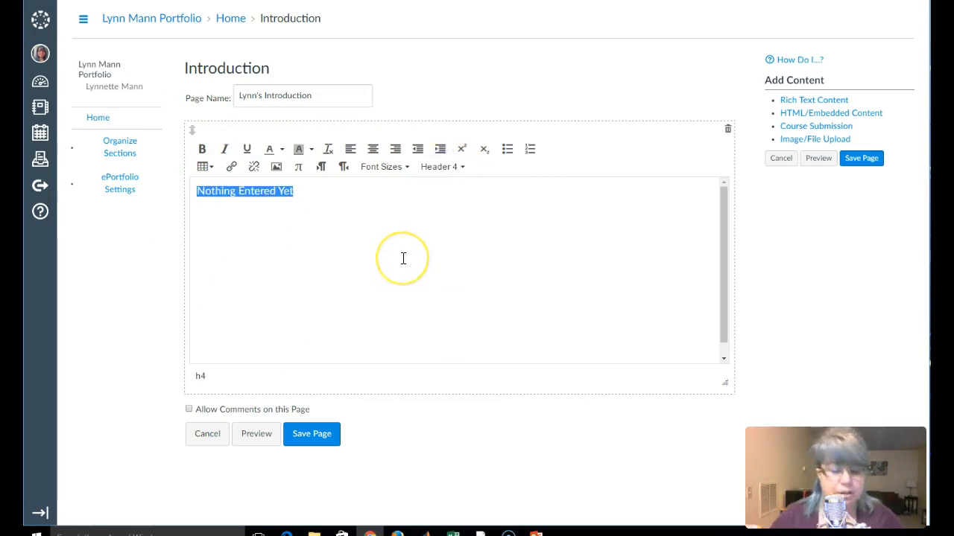
{"action": "type", "text": "B"}
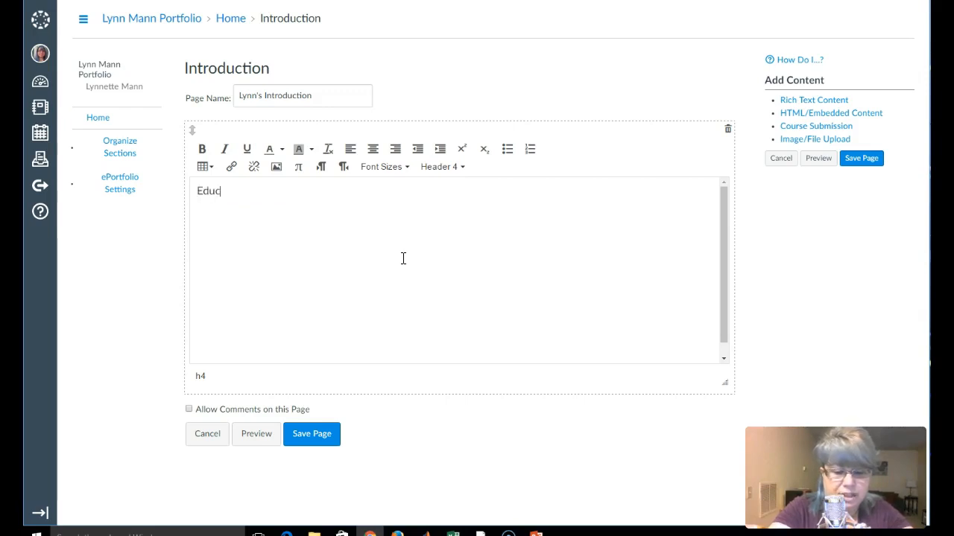
{"action": "key", "text": "Return"}
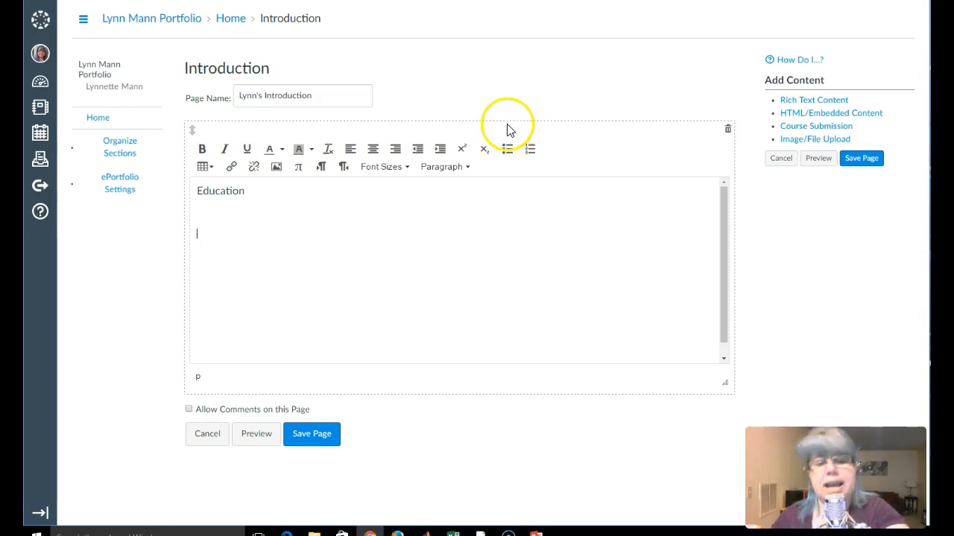
Step: Add an "Activities" heading in Header 4 style and write "I got some schoolin'" under the Education heading
{"action": "left_click", "coordinate": [442, 168]}
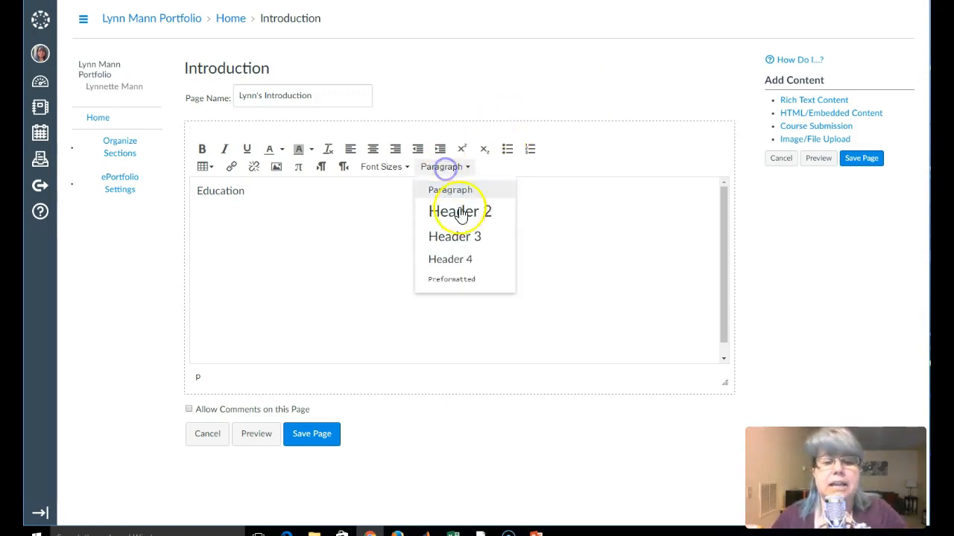
{"action": "left_click", "coordinate": [456, 259]}
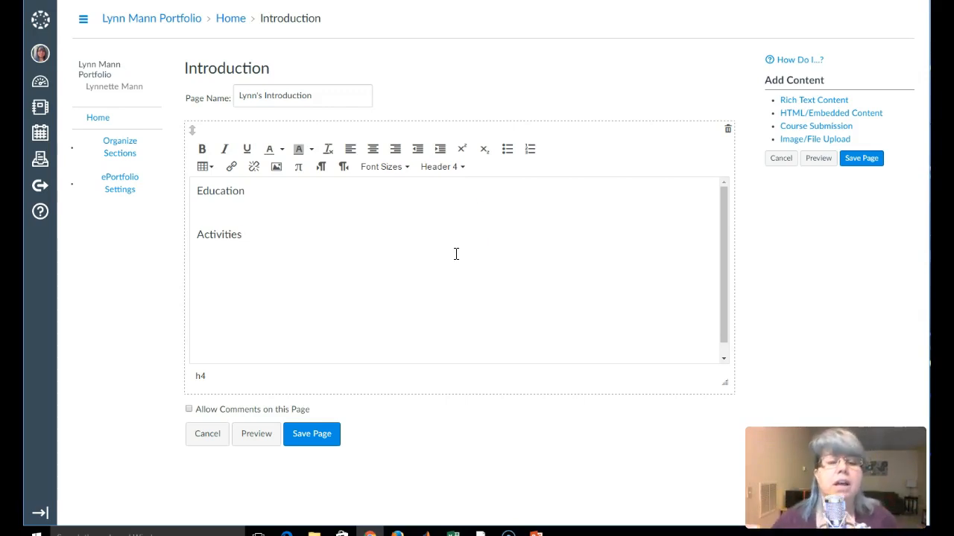
{"action": "left_click", "coordinate": [242, 212]}
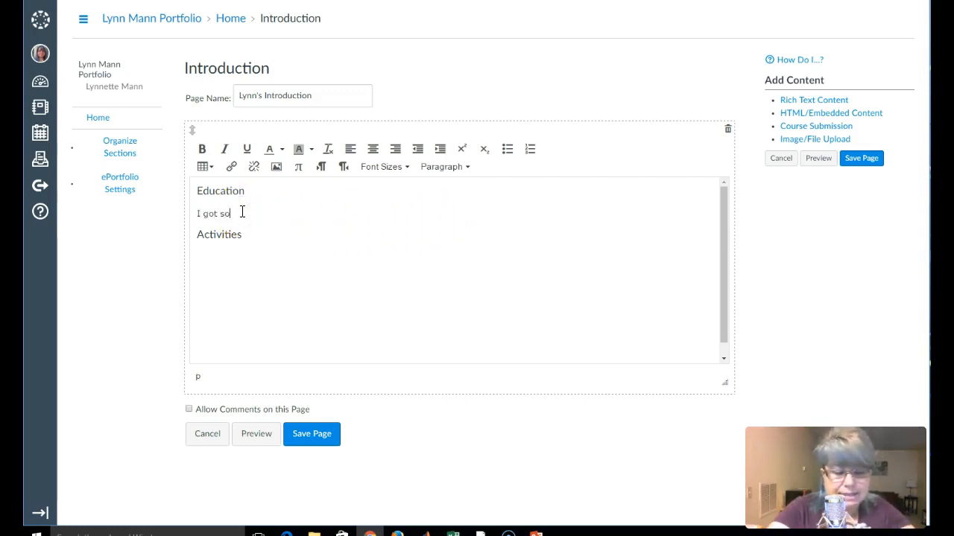
{"action": "type", "text": "I got some schoolin'"}
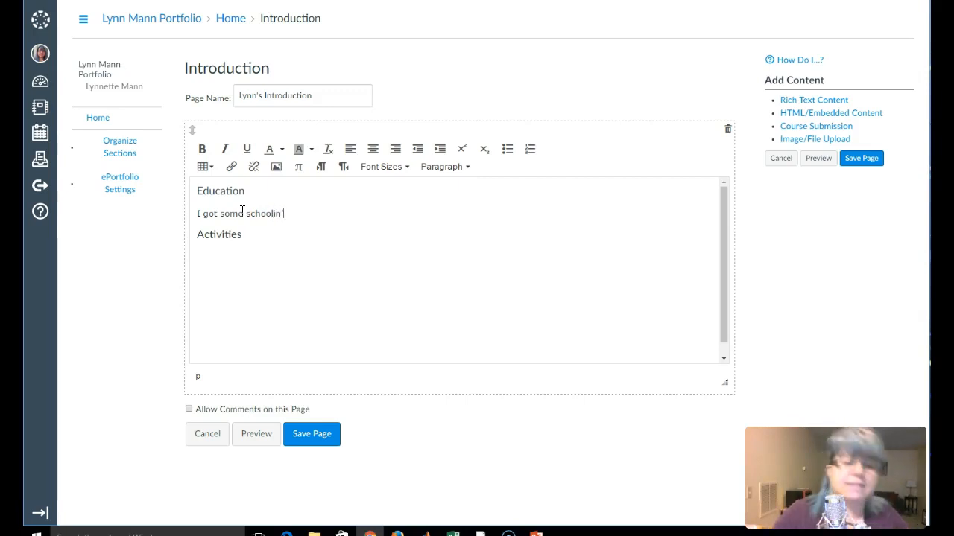
Step: Save the Introduction page with its Education and Activities headings and reopen it for editing
{"action": "left_click", "coordinate": [260, 265]}
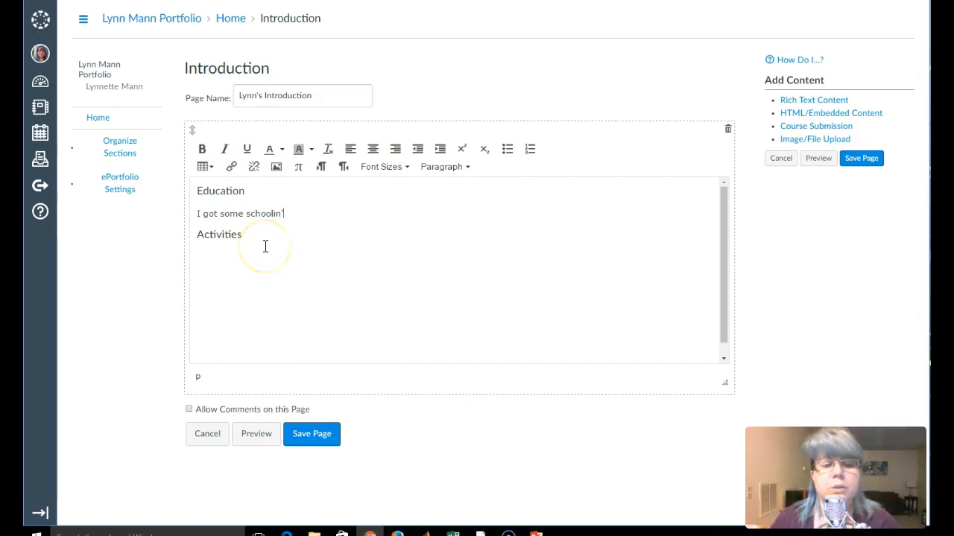
{"action": "left_click_drag", "start_coordinate": [240, 234], "coordinate": [190, 237]}
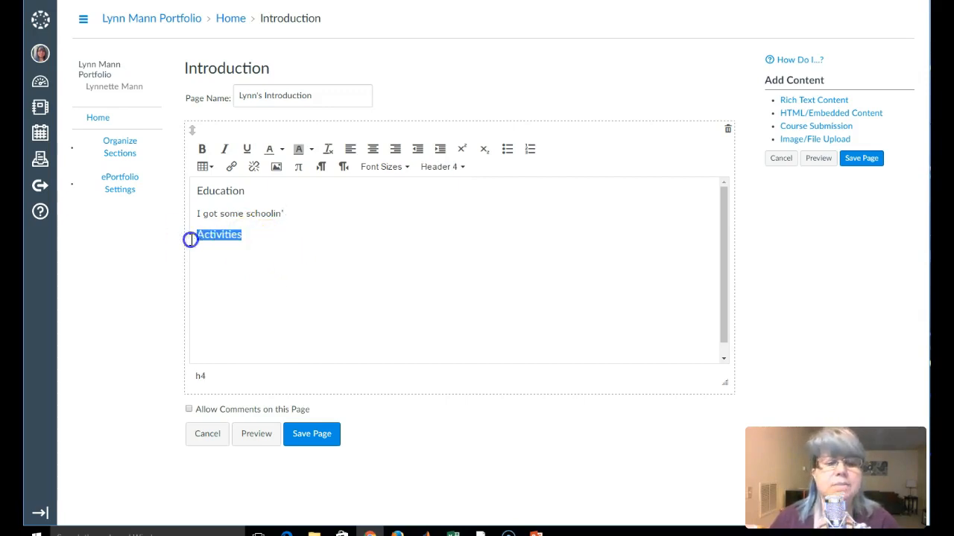
{"action": "left_click", "coordinate": [277, 267]}
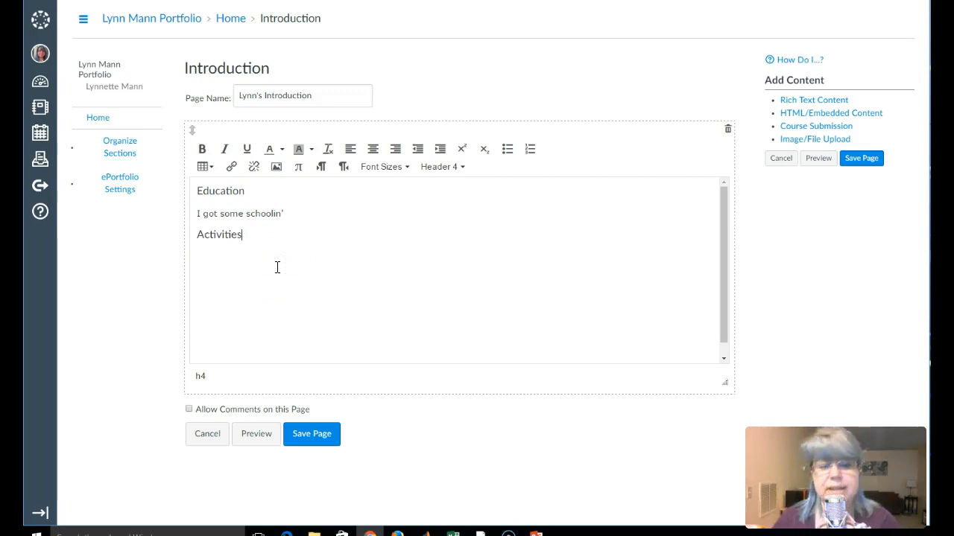
{"action": "left_click", "coordinate": [313, 436]}
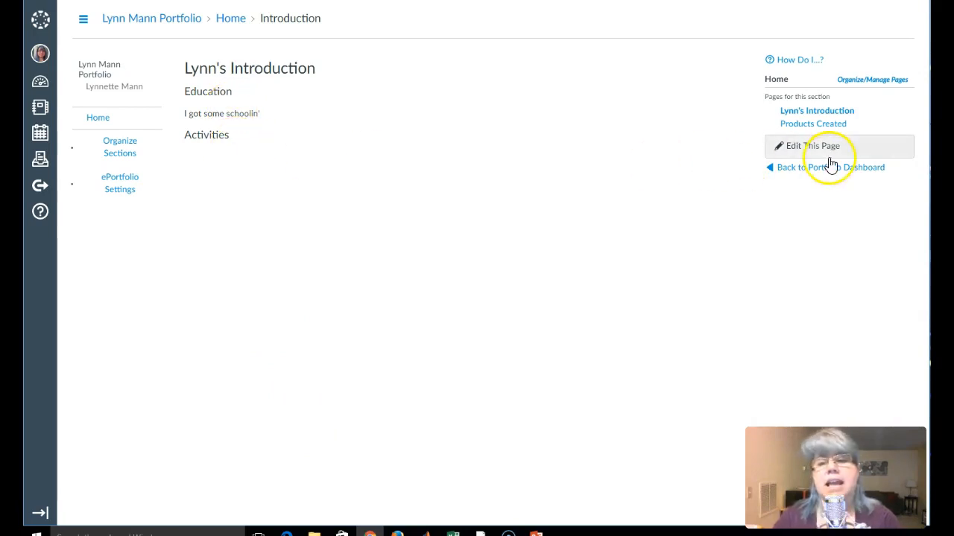
{"action": "left_click", "coordinate": [827, 149]}
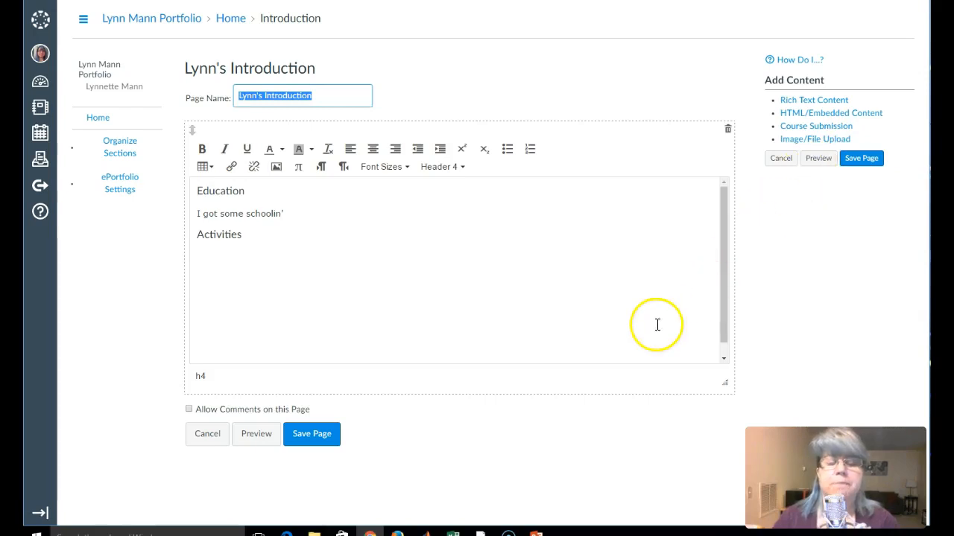
Step: Add an extra Rich Text Content block below the existing page content and delete it again
{"action": "left_click", "coordinate": [803, 101]}
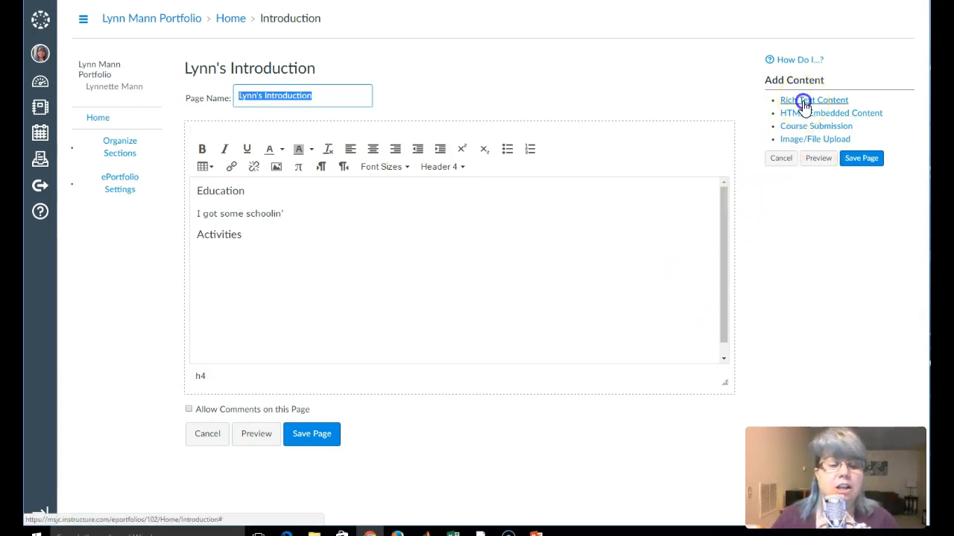
{"action": "left_click", "coordinate": [651, 206]}
{"action": "scroll", "coordinate": [648, 206], "scroll_direction": "up", "scroll_amount": 3}
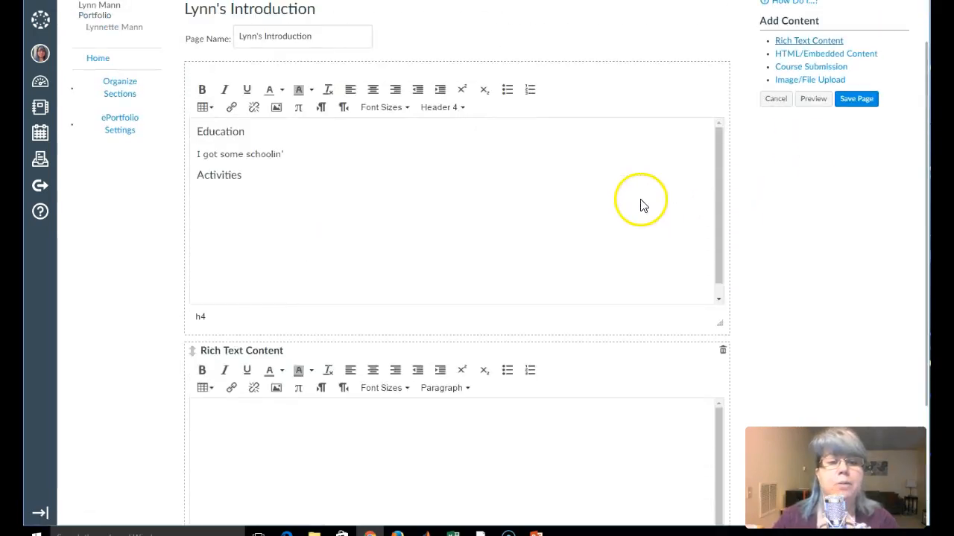
{"action": "scroll", "coordinate": [640, 201], "scroll_direction": "down", "scroll_amount": 2}
{"action": "scroll", "coordinate": [641, 202], "scroll_direction": "down", "scroll_amount": 1}
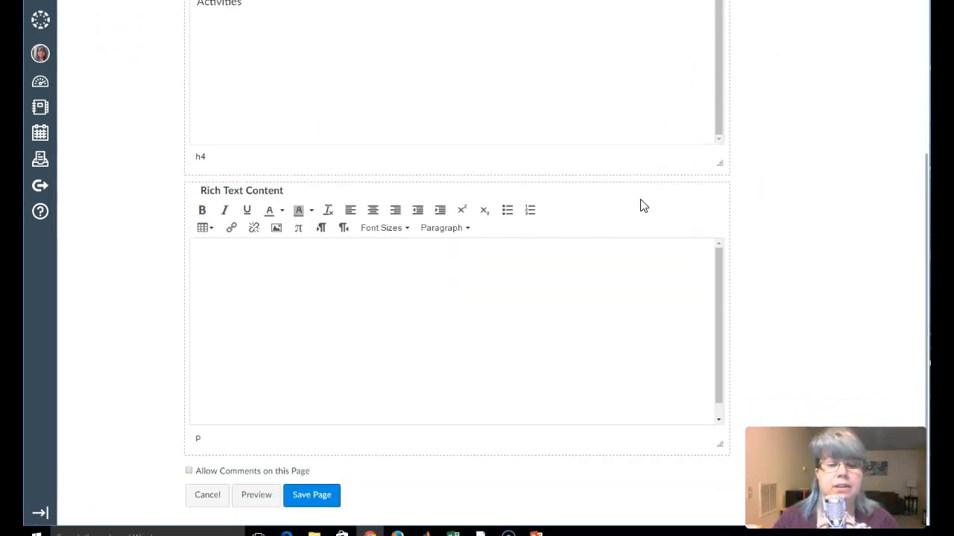
{"action": "scroll", "coordinate": [639, 204], "scroll_direction": "up", "scroll_amount": 3}
{"action": "scroll", "coordinate": [641, 205], "scroll_direction": "down", "scroll_amount": 3}
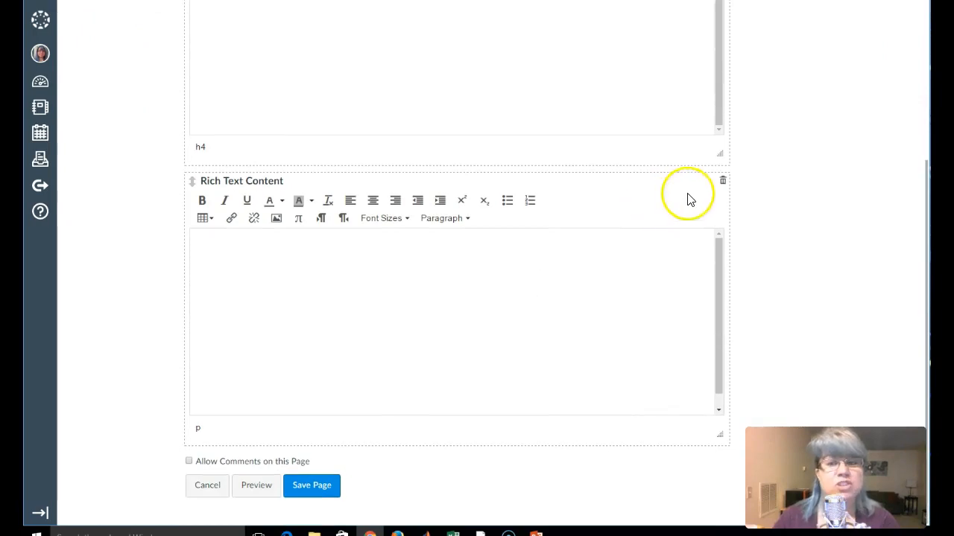
{"action": "left_click", "coordinate": [723, 183]}
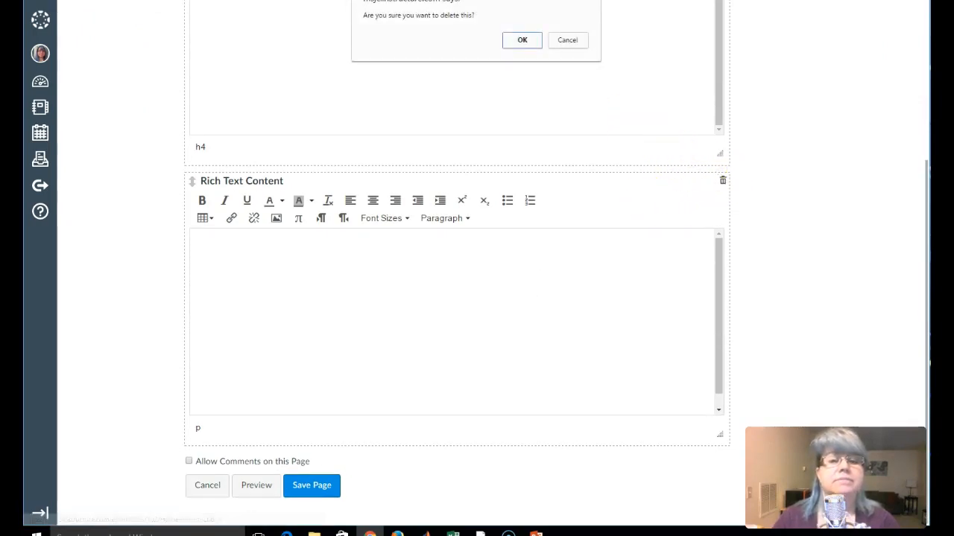
{"action": "left_click", "coordinate": [521, 41]}
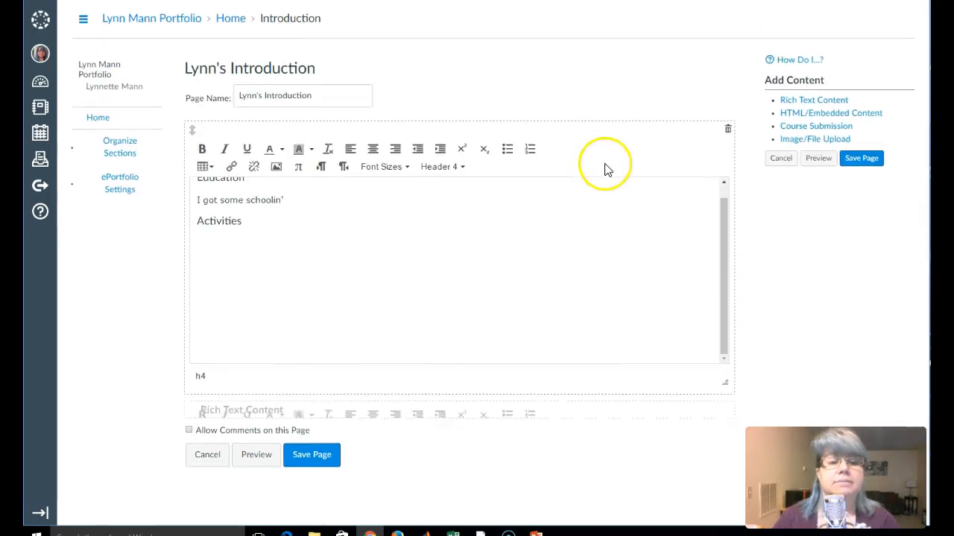
{"action": "left_click", "coordinate": [800, 112]}
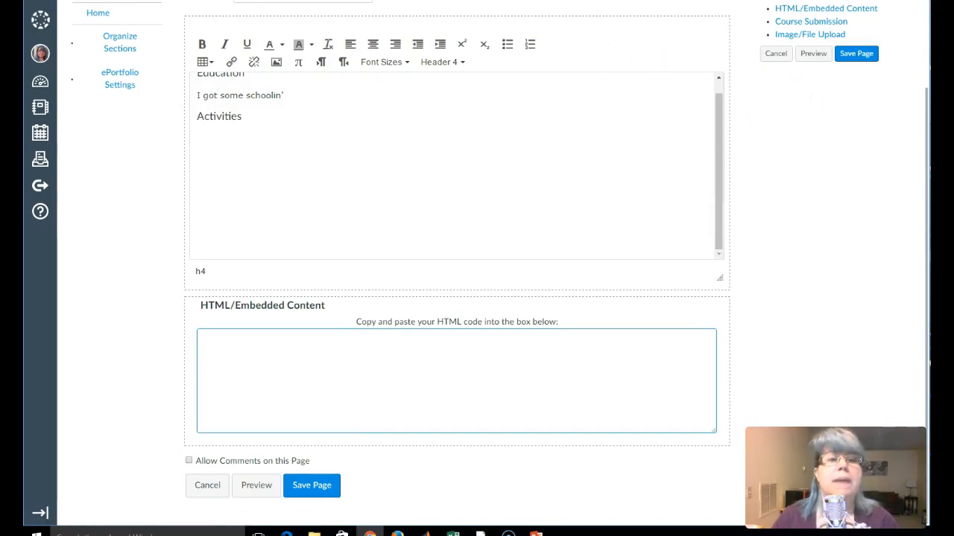
{"action": "key", "text": "ctrl+Tab"}
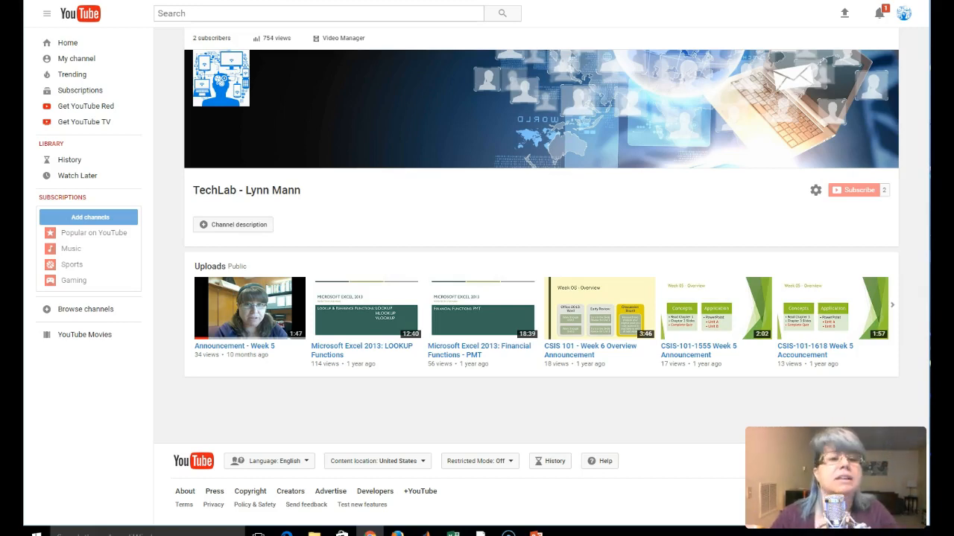
{"action": "key", "text": "ctrl+shift+Tab"}
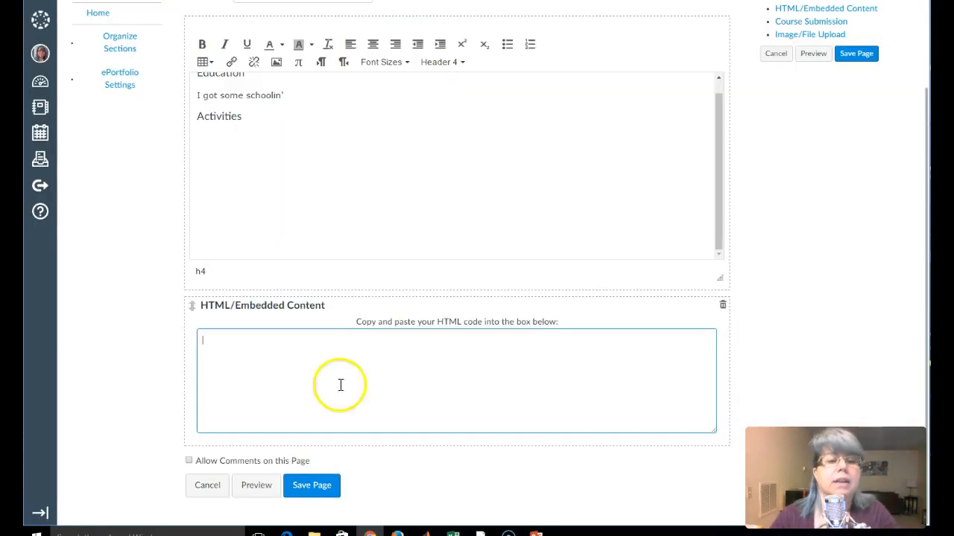
{"action": "right_click", "coordinate": [354, 345]}
{"action": "type", "text": "https://www.youtube.com/channel/UC2d0tVg2napbb5acvtOHLEg"}
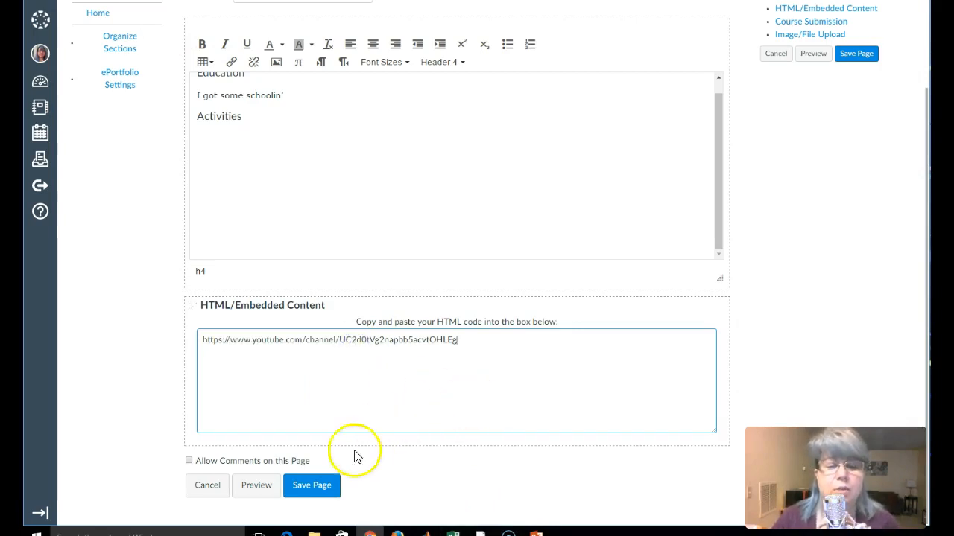
{"action": "left_click", "coordinate": [304, 491]}
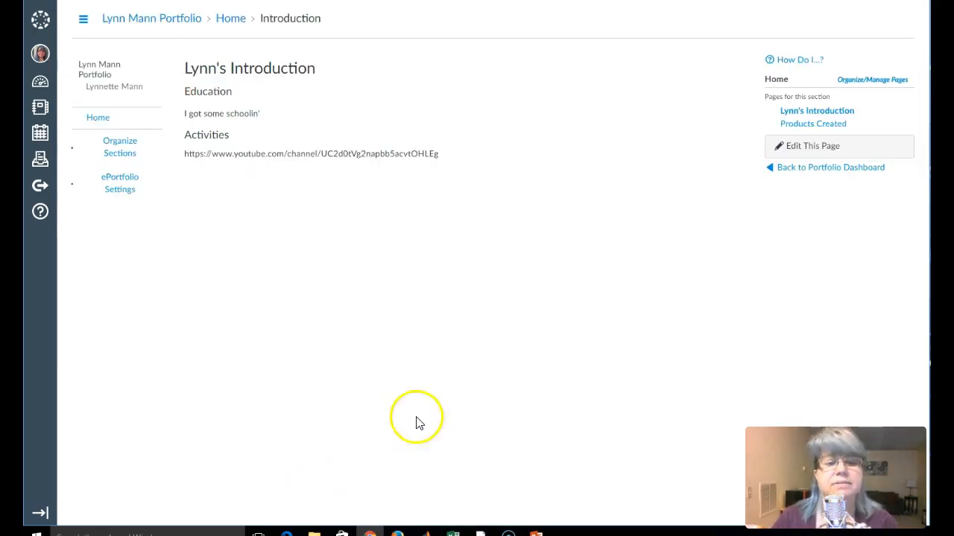
Step: Reopen the Introduction page for editing and add a Course Submission block below the embedded content
{"action": "left_click", "coordinate": [815, 145]}
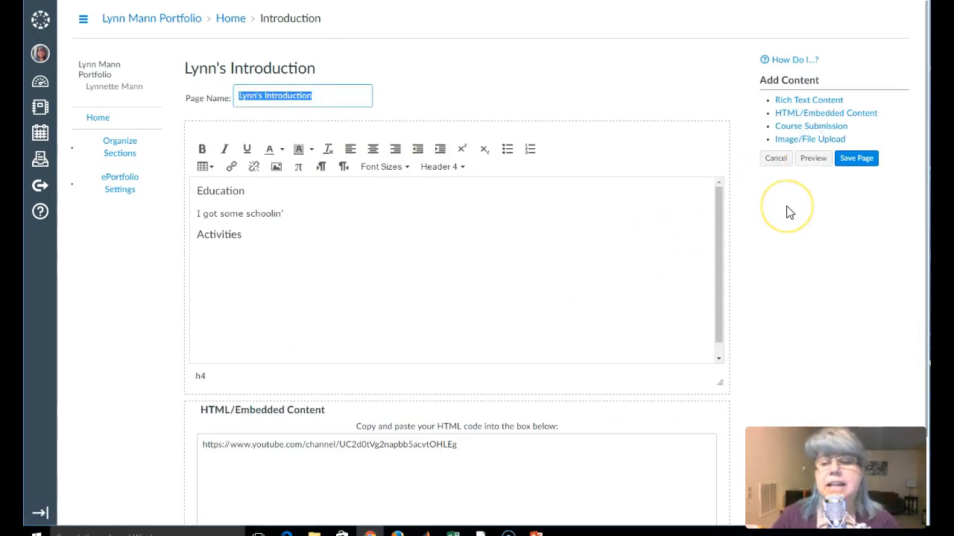
{"action": "scroll", "coordinate": [789, 213], "scroll_direction": "down", "scroll_amount": 3}
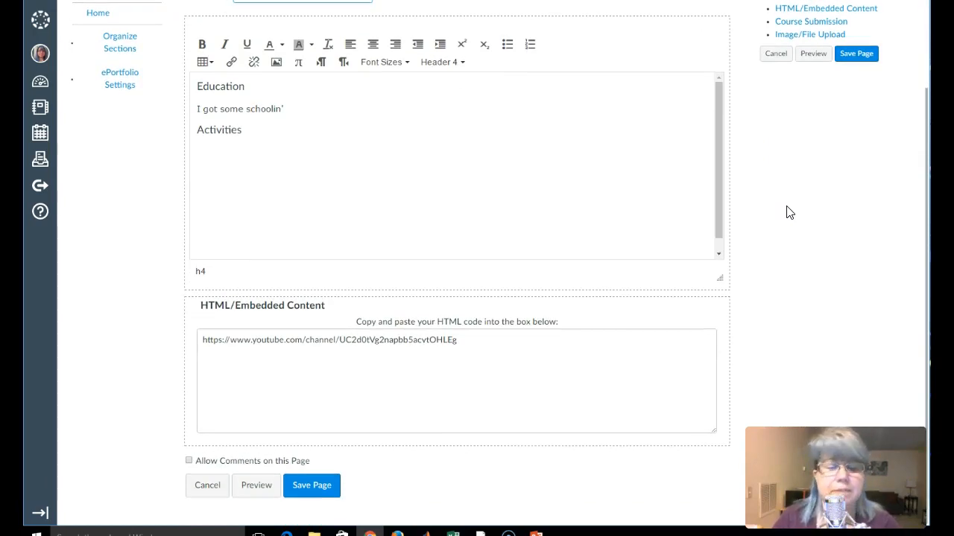
{"action": "scroll", "coordinate": [789, 213], "scroll_direction": "up", "scroll_amount": 3}
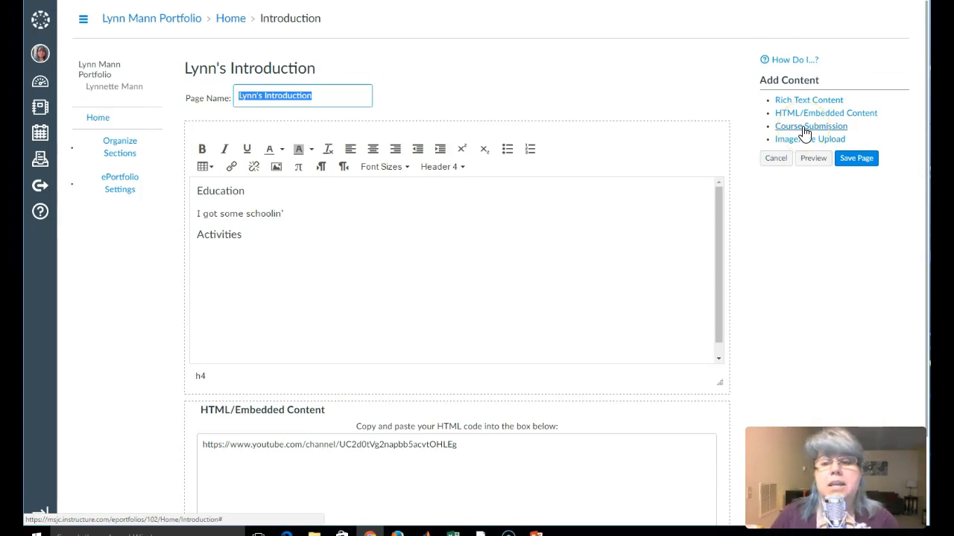
{"action": "left_click", "coordinate": [805, 129]}
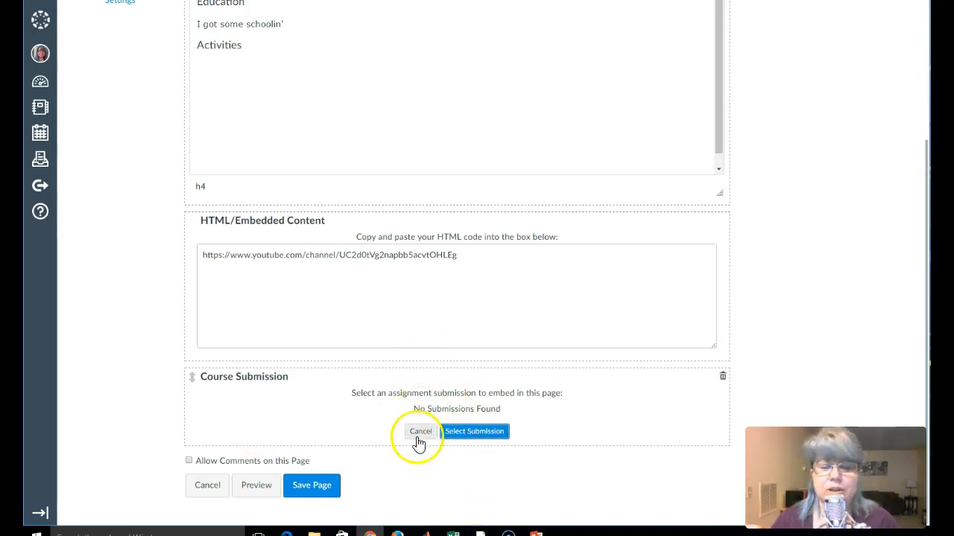
Step: Add an Image/File Upload block below the Course Submission block and upload the image Slide1.JPG into it
{"action": "scroll", "coordinate": [674, 462], "scroll_direction": "up", "scroll_amount": 3}
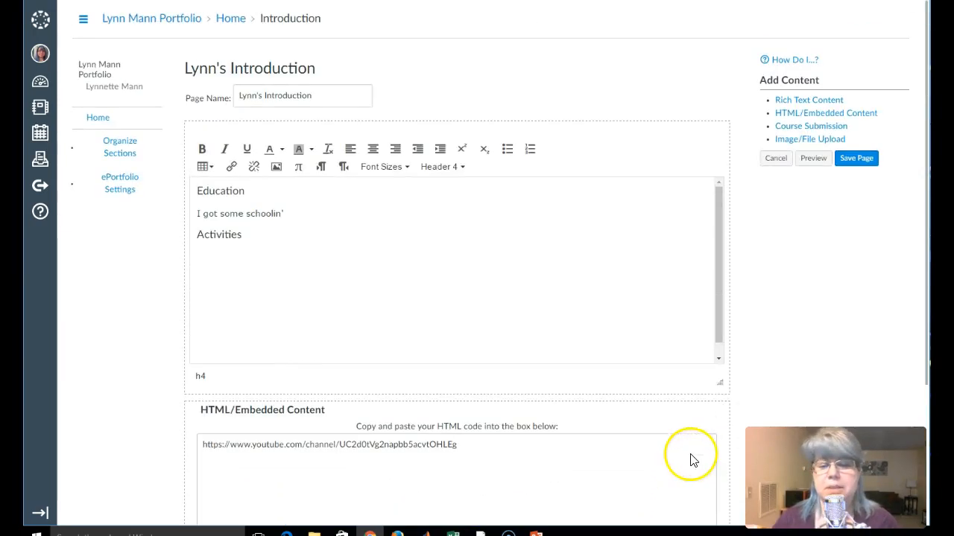
{"action": "left_click", "coordinate": [801, 146]}
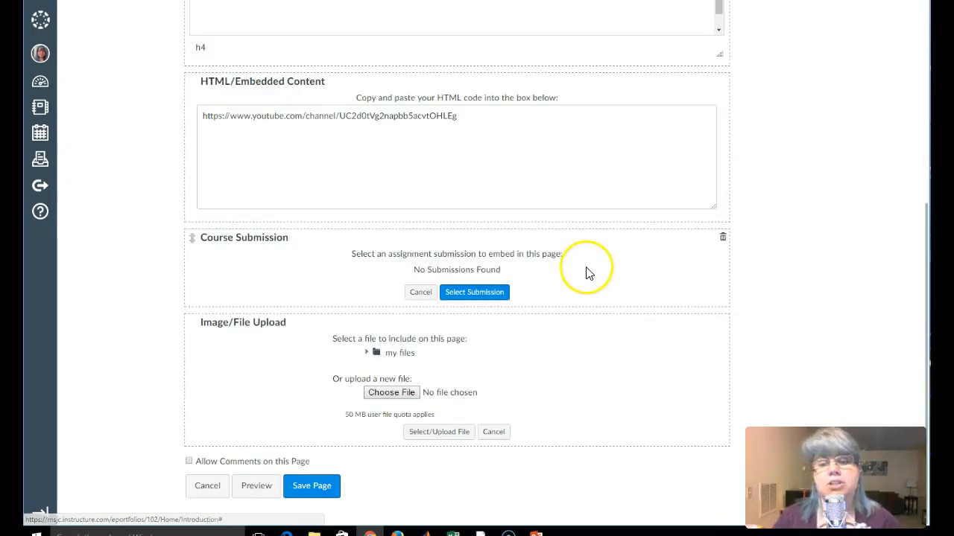
{"action": "left_click", "coordinate": [404, 400]}
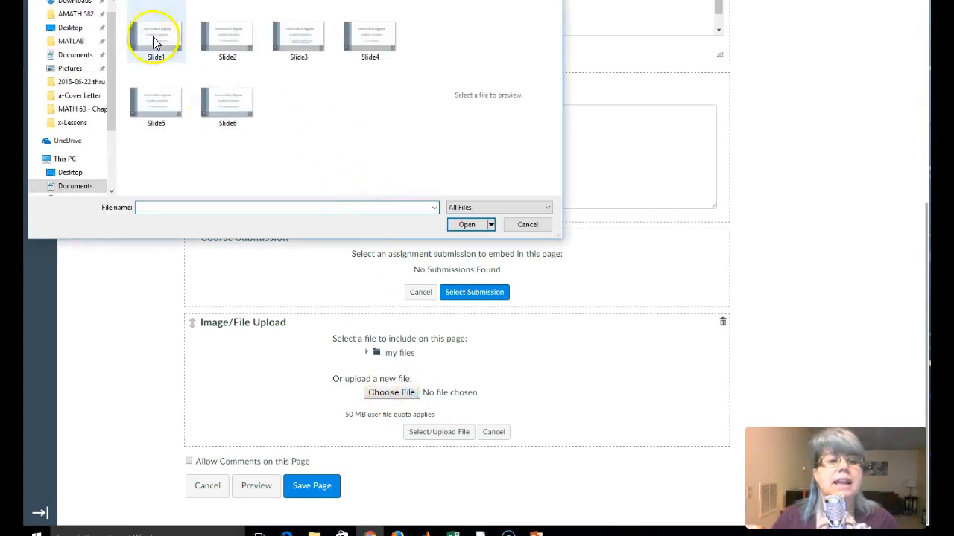
{"action": "left_click", "coordinate": [176, 52]}
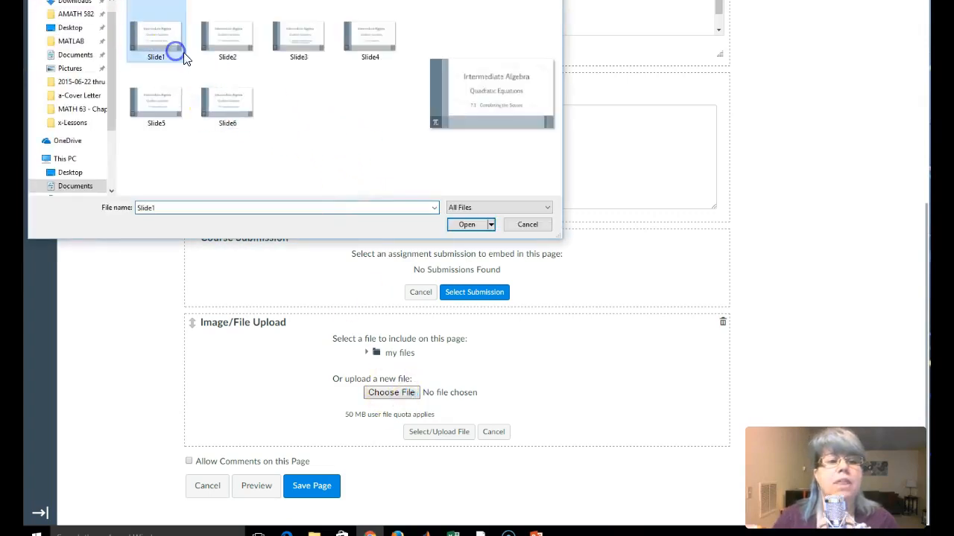
{"action": "left_click", "coordinate": [466, 225]}
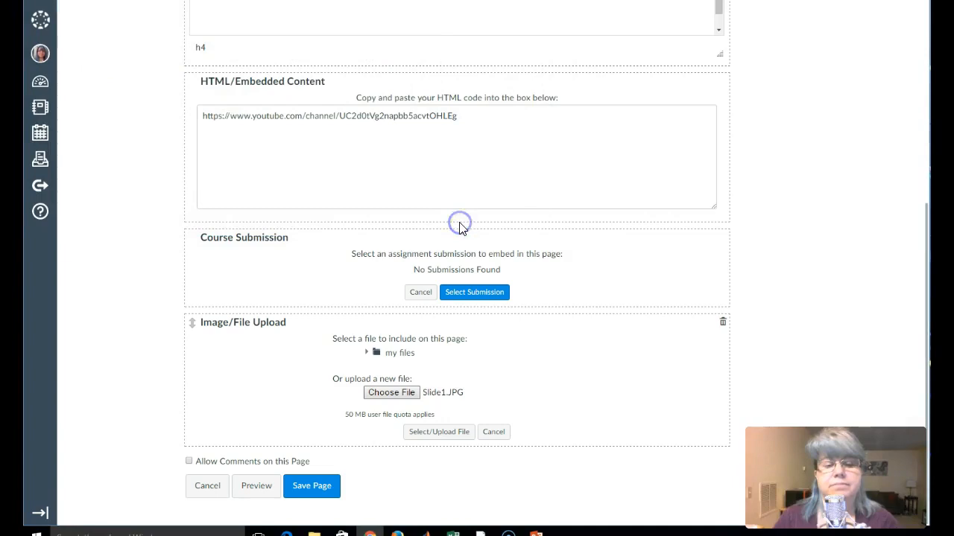
{"action": "left_click", "coordinate": [439, 434]}
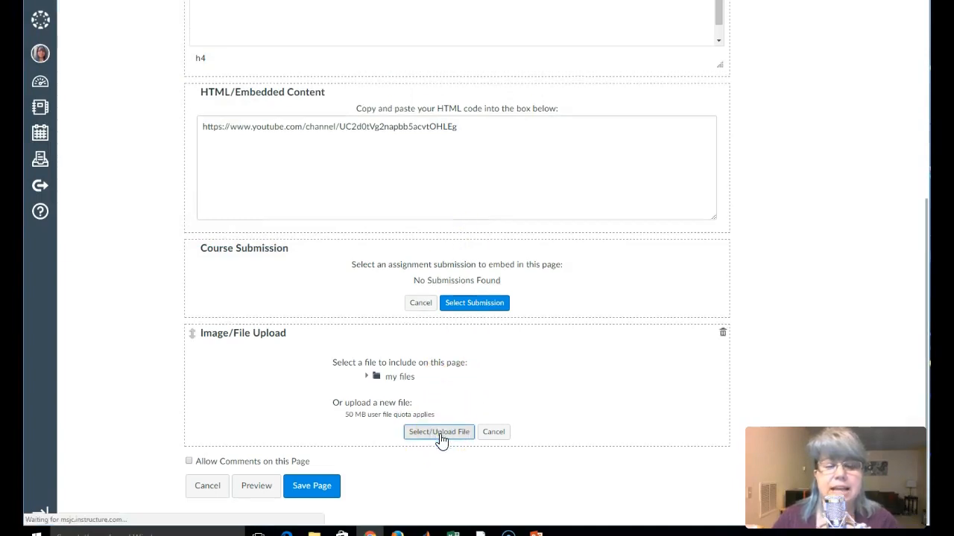
Step: Add another Image/File Upload block below the uploaded slide image
{"action": "scroll", "coordinate": [760, 373], "scroll_direction": "up", "scroll_amount": 5}
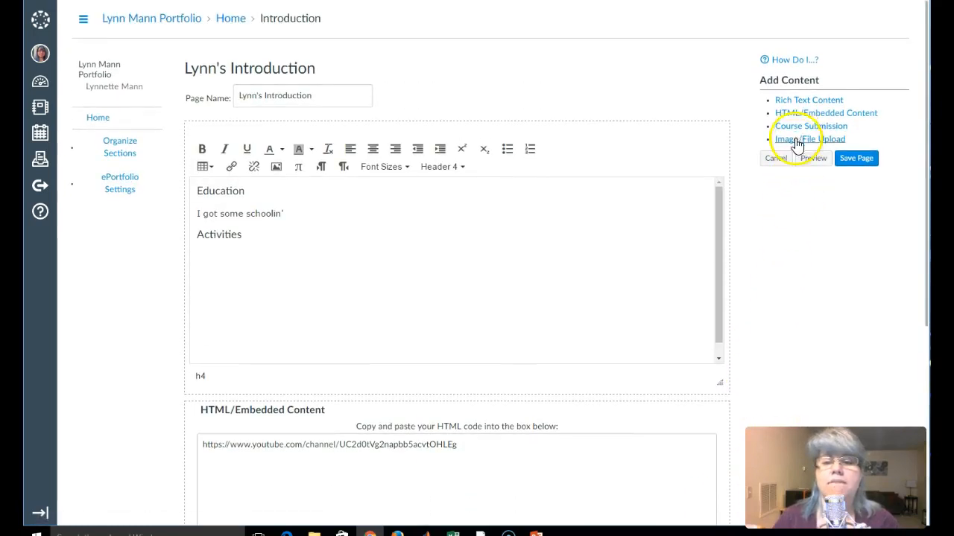
{"action": "left_click", "coordinate": [798, 141]}
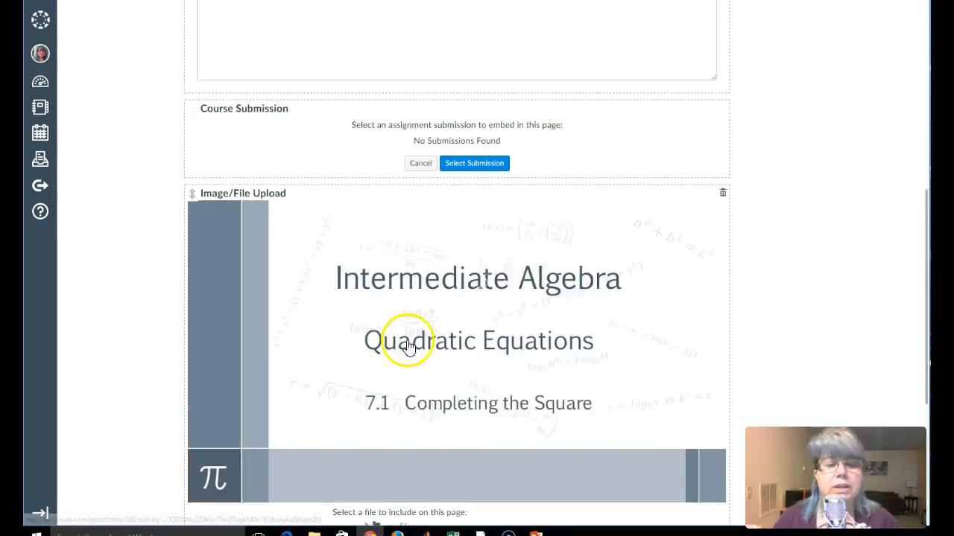
{"action": "scroll", "coordinate": [407, 346], "scroll_direction": "down", "scroll_amount": 4}
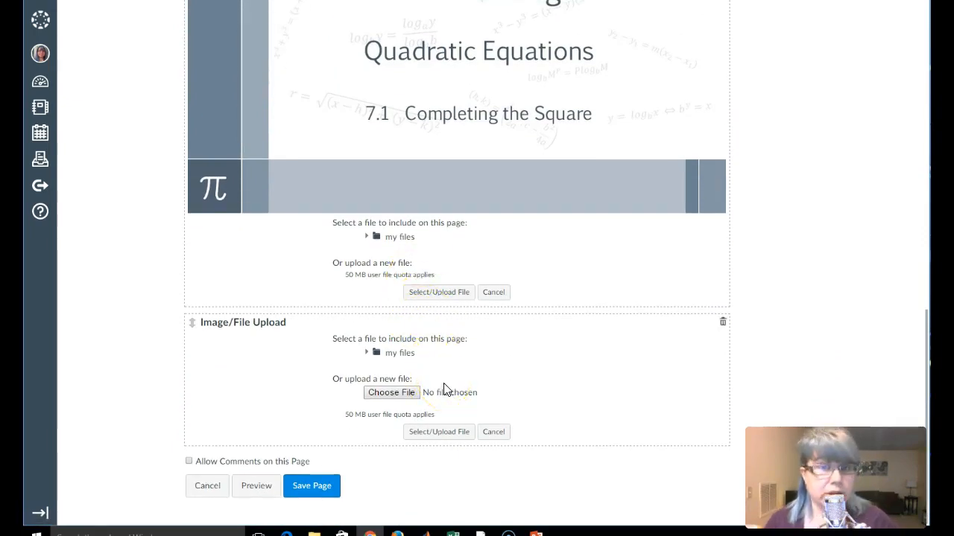
{"action": "scroll", "coordinate": [445, 390], "scroll_direction": "up", "scroll_amount": 3}
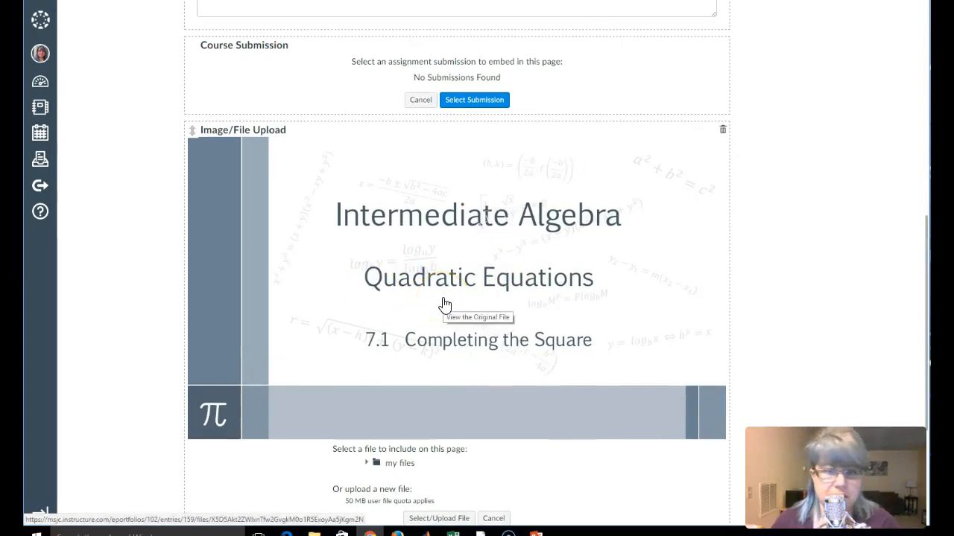
{"action": "left_click", "coordinate": [438, 332]}
{"action": "scroll", "coordinate": [438, 332], "scroll_direction": "down", "scroll_amount": 3}
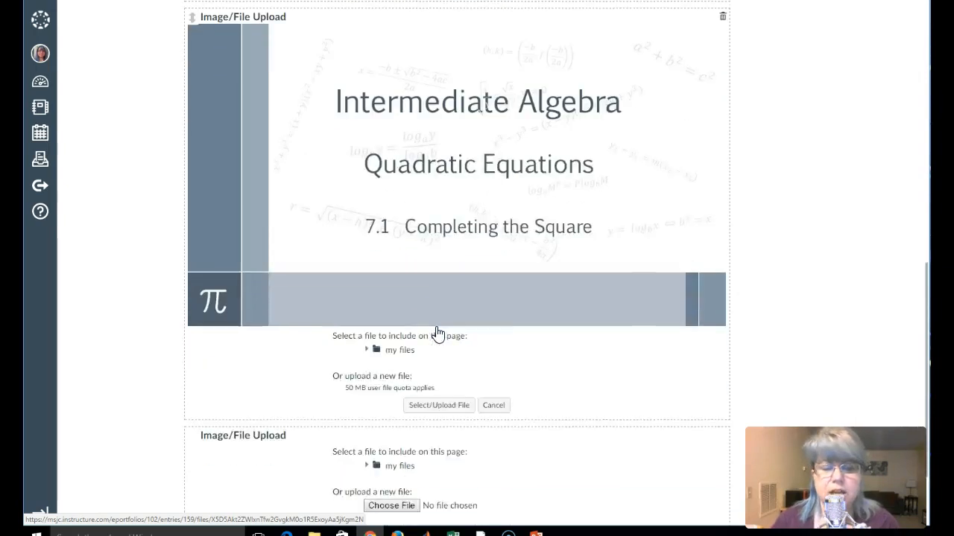
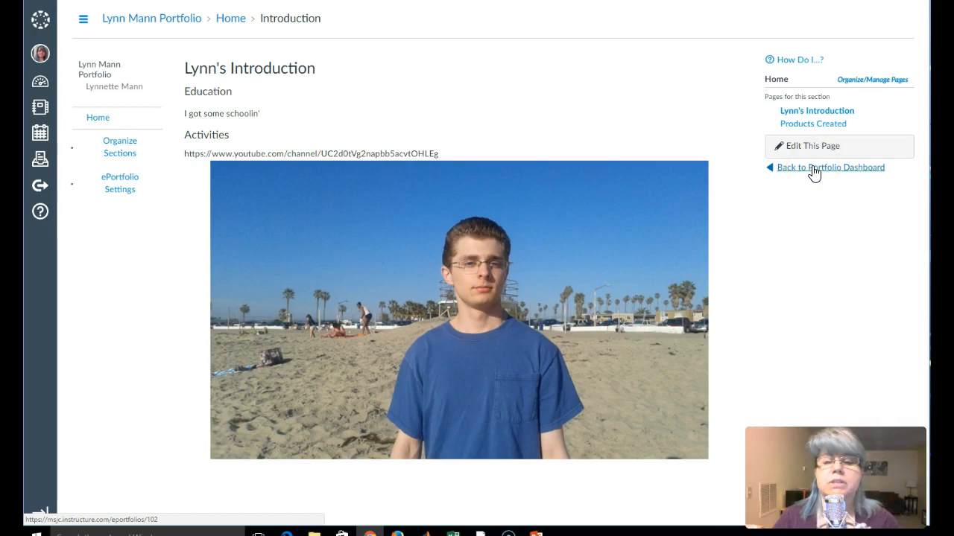
Step: Return to the portfolio dashboard, rename the Home section as Background, and finish organizing the sections
{"action": "left_click", "coordinate": [813, 168]}
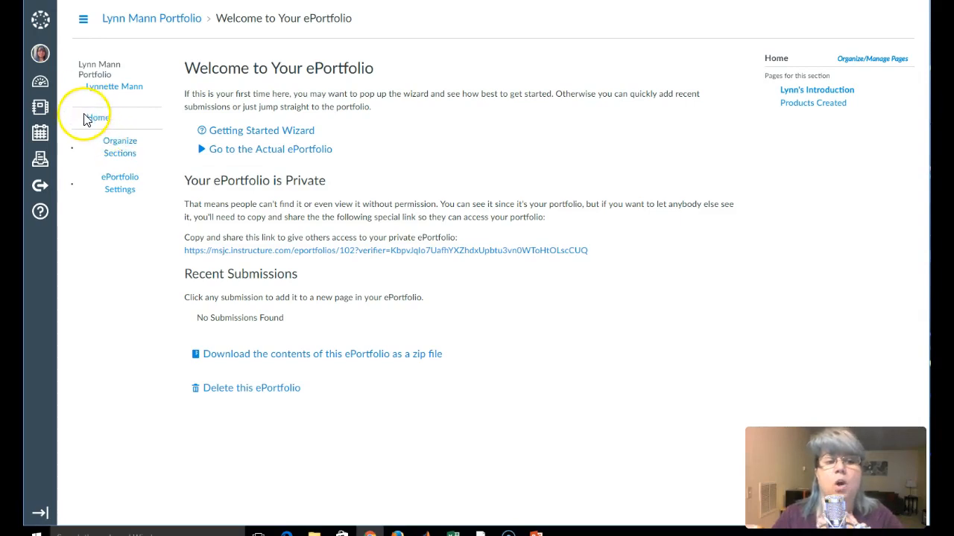
{"action": "left_click", "coordinate": [108, 143]}
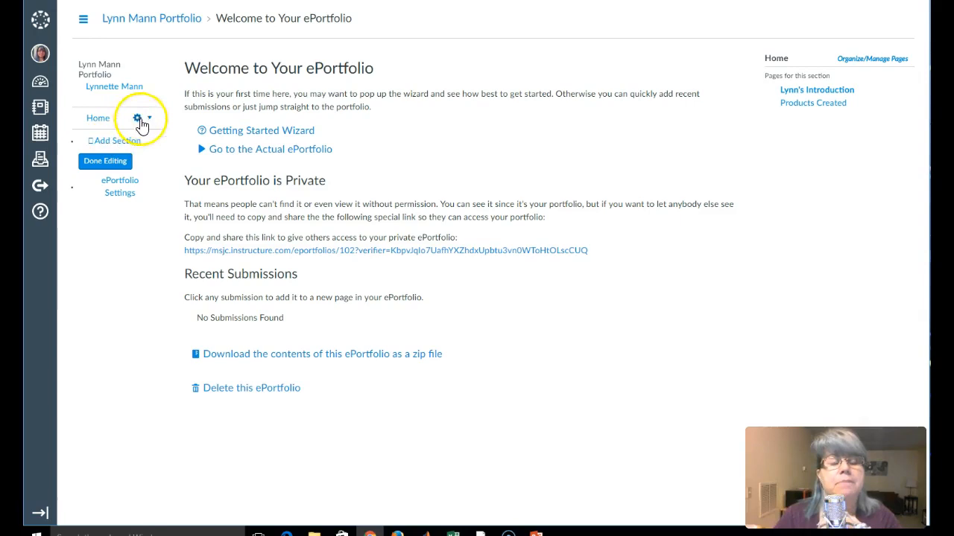
{"action": "left_click", "coordinate": [137, 119]}
{"action": "left_click", "coordinate": [123, 151]}
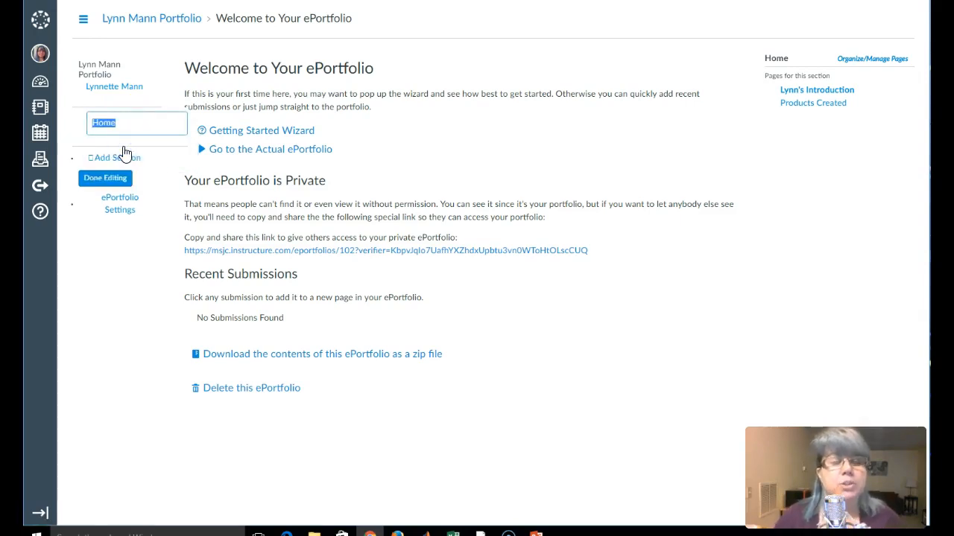
{"action": "type", "text": "B"}
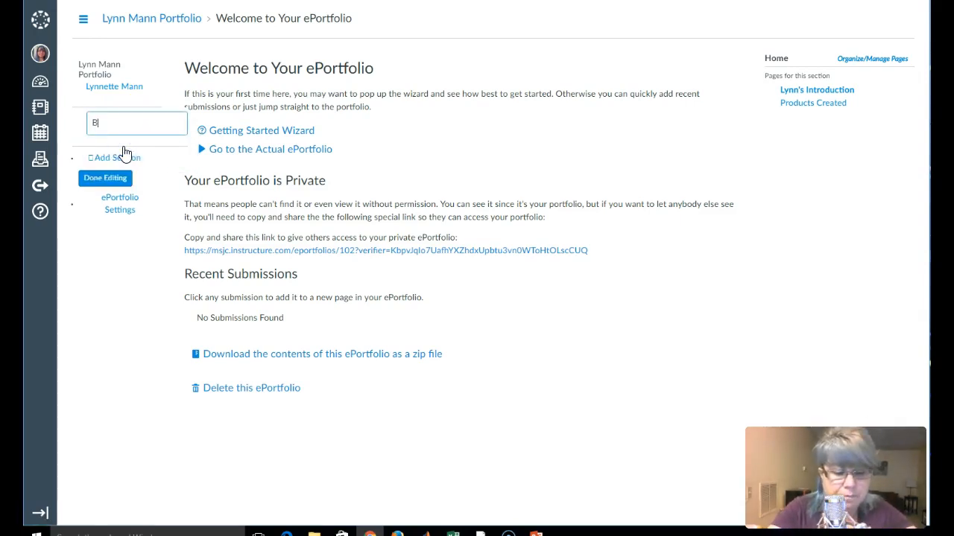
{"action": "type", "text": "ackground"}
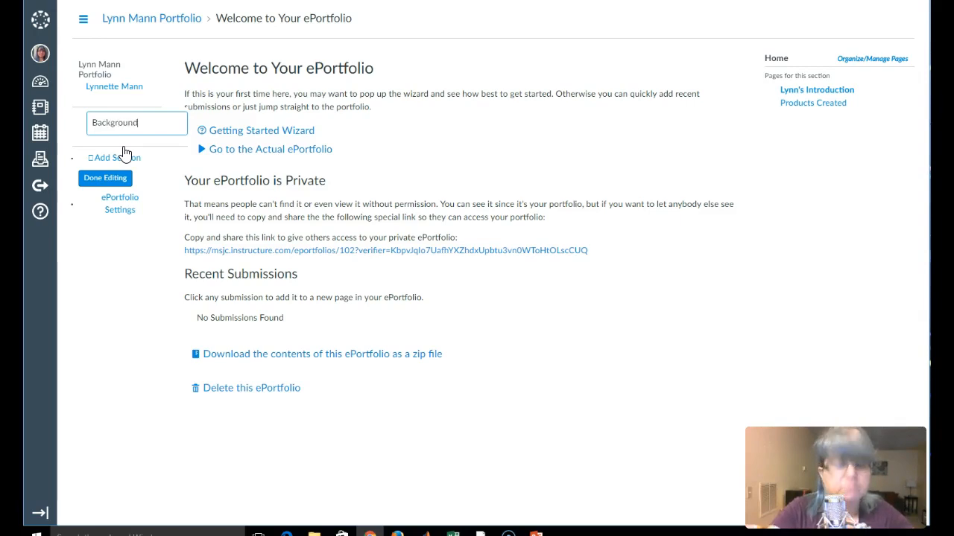
{"action": "key", "text": "Return"}
{"action": "left_click", "coordinate": [111, 154]}
{"action": "left_click", "coordinate": [102, 173]}
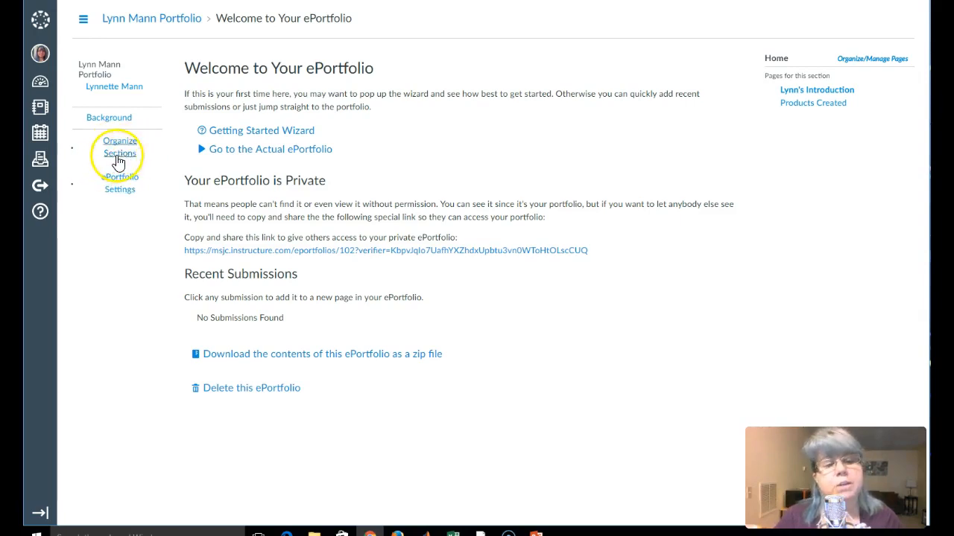
Step: Add a new portfolio section named Skills and finish organizing the sections
{"action": "left_click", "coordinate": [118, 156]}
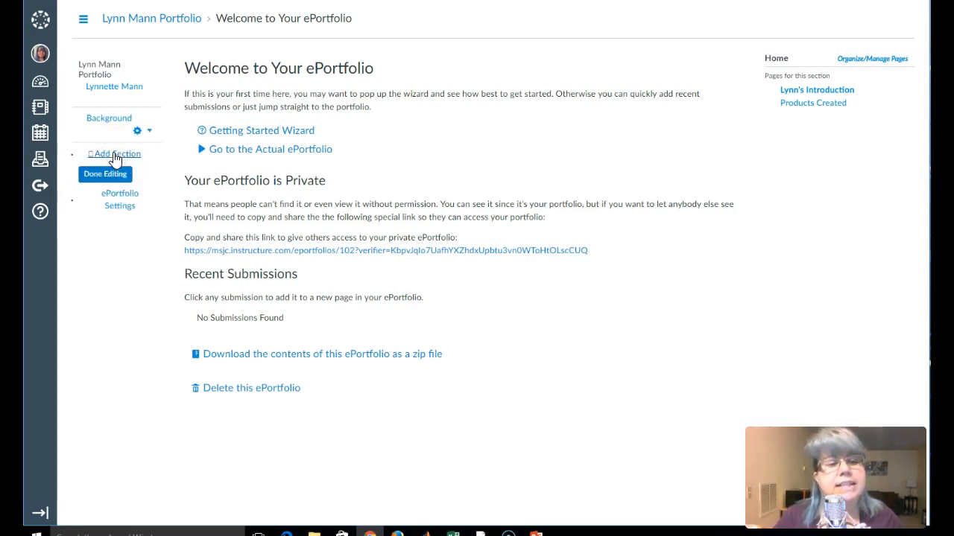
{"action": "left_click", "coordinate": [116, 153]}
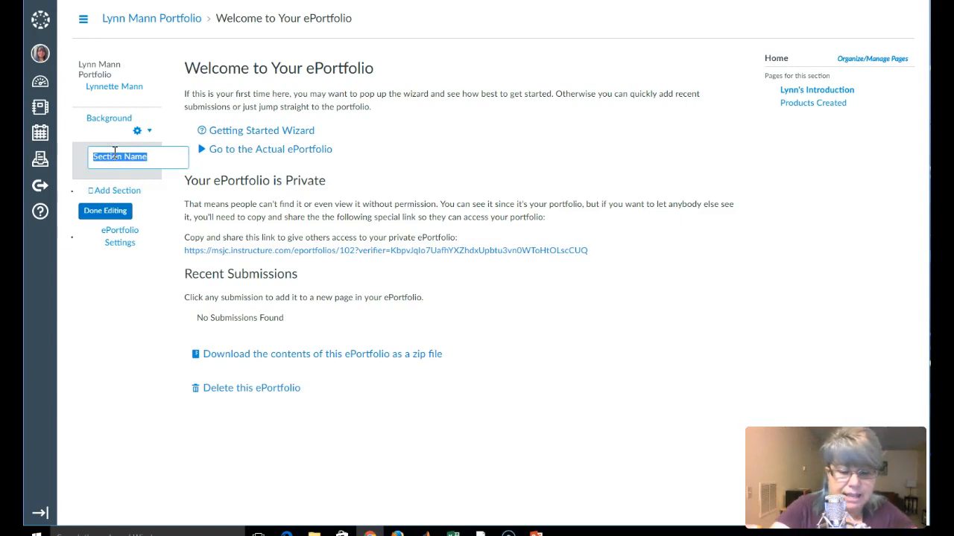
{"action": "type", "text": "S"}
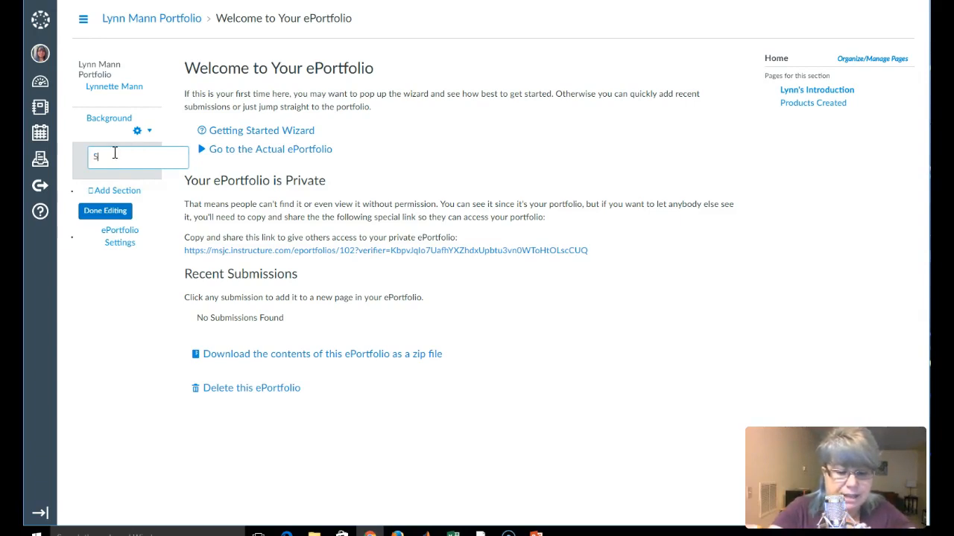
{"action": "type", "text": "kills"}
{"action": "key", "text": "Return"}
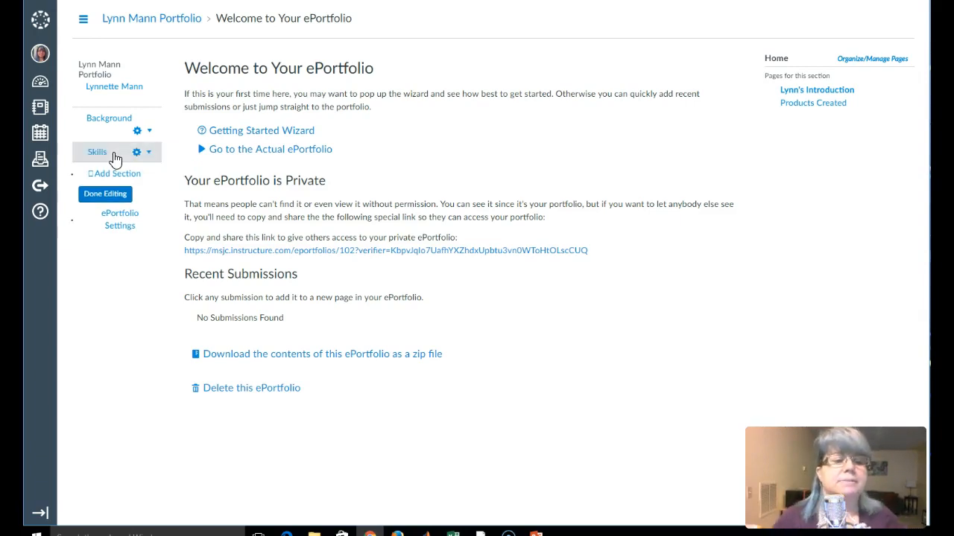
{"action": "left_click", "coordinate": [113, 176]}
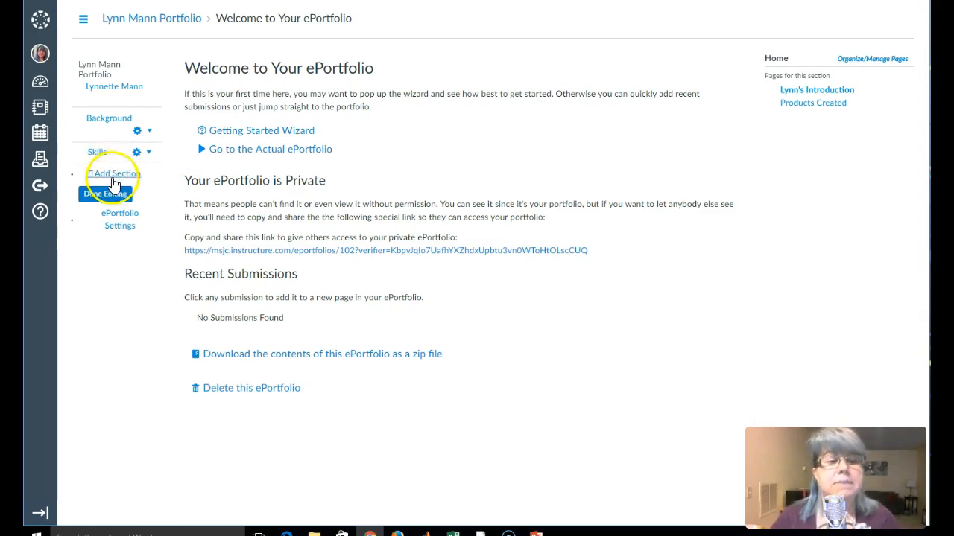
{"action": "left_click", "coordinate": [108, 193]}
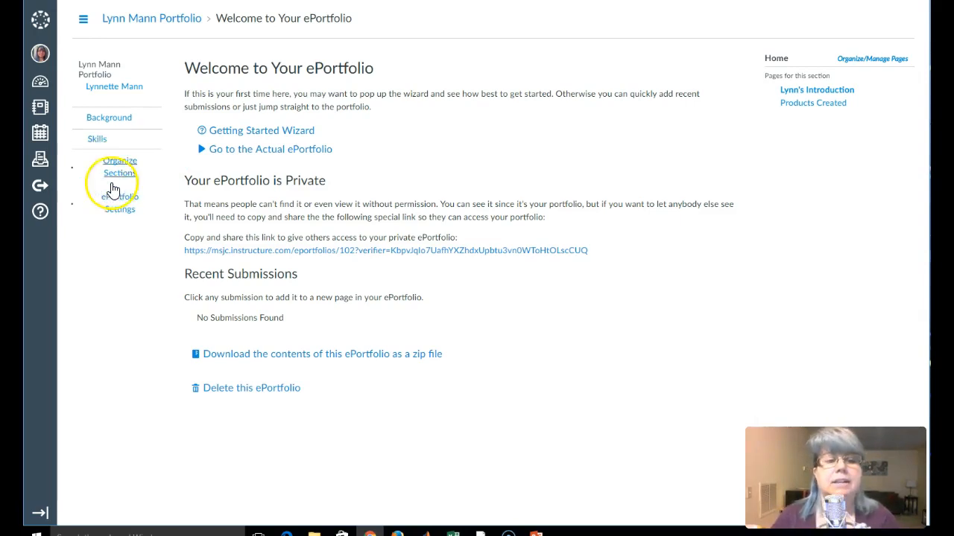
Step: Open the Skills section's new page for editing
{"action": "left_click", "coordinate": [102, 141]}
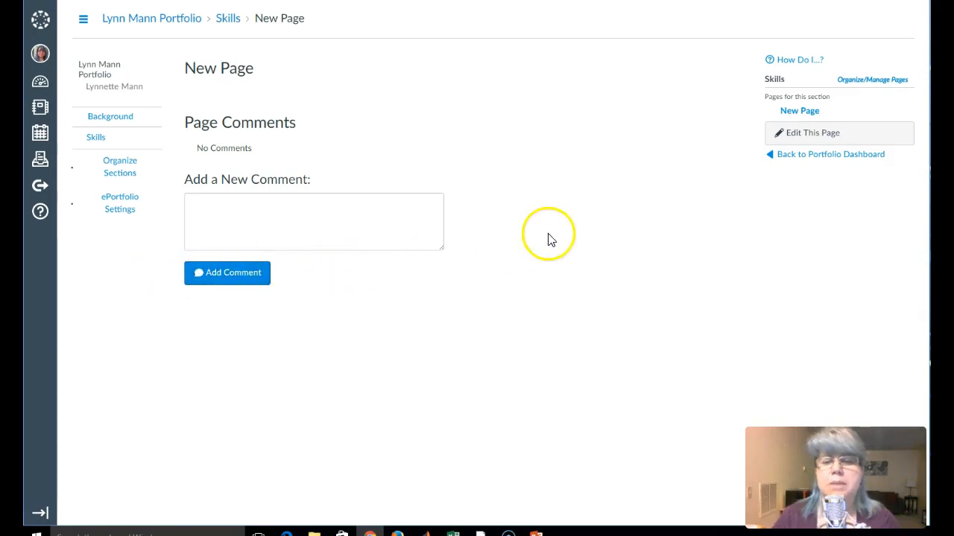
{"action": "left_click", "coordinate": [809, 134]}
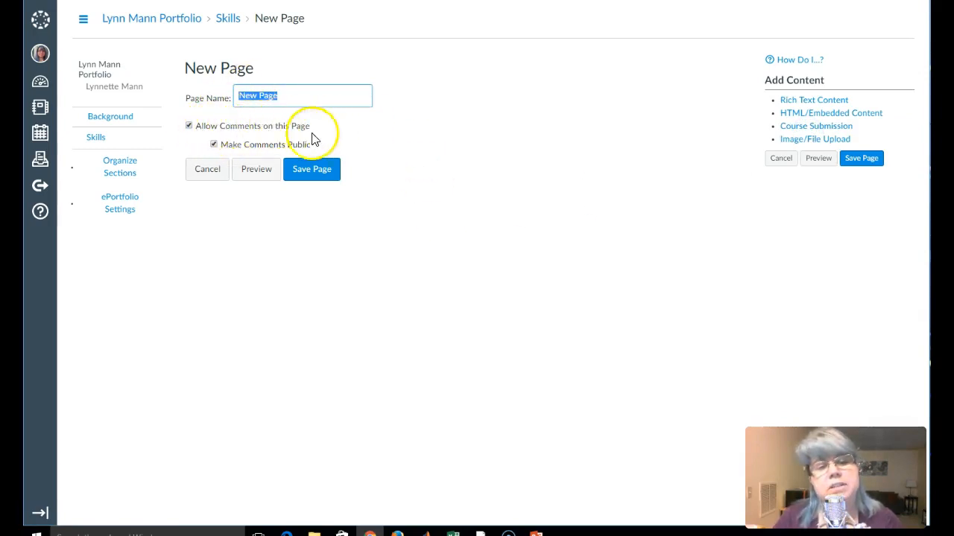
Step: Turn Make Comments Public off for the new page and switch it back on
{"action": "left_click", "coordinate": [214, 147]}
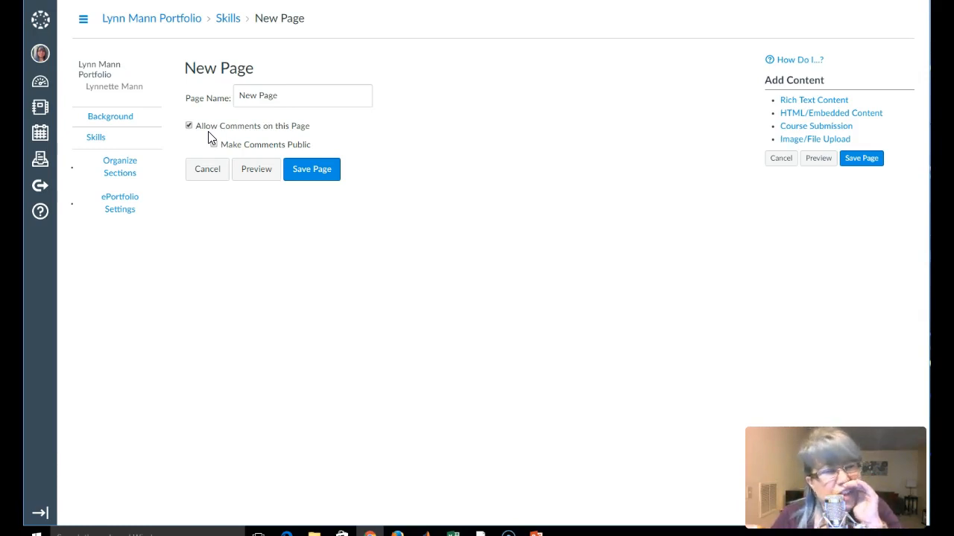
{"action": "left_click", "coordinate": [214, 144]}
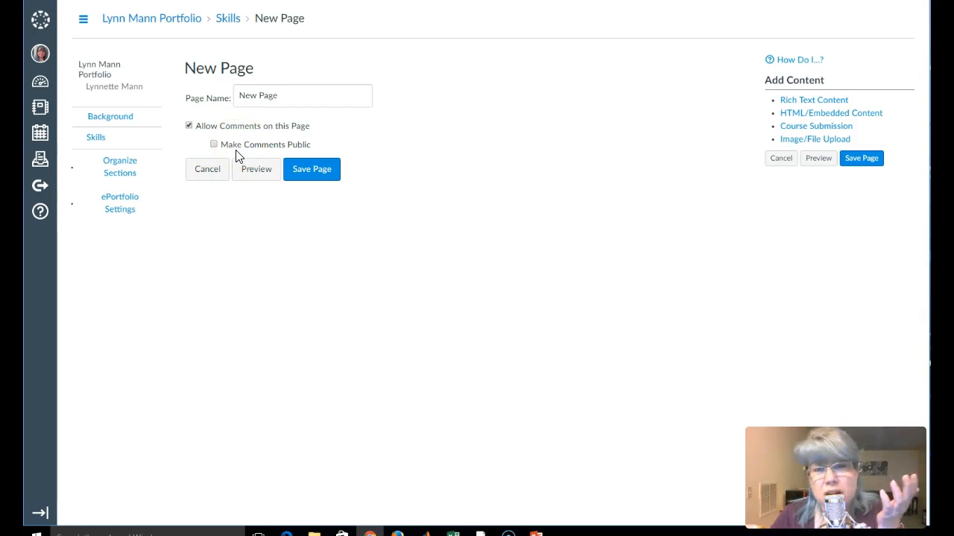
{"action": "left_click", "coordinate": [215, 147]}
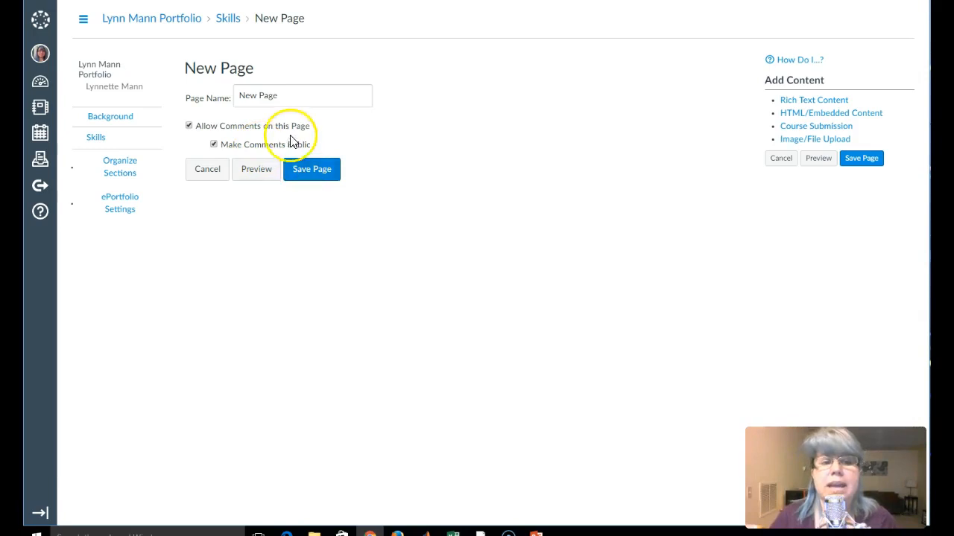
Step: Rename the Skills section's page as Technical Skills and save it
{"action": "left_click_drag", "start_coordinate": [288, 102], "coordinate": [206, 96]}
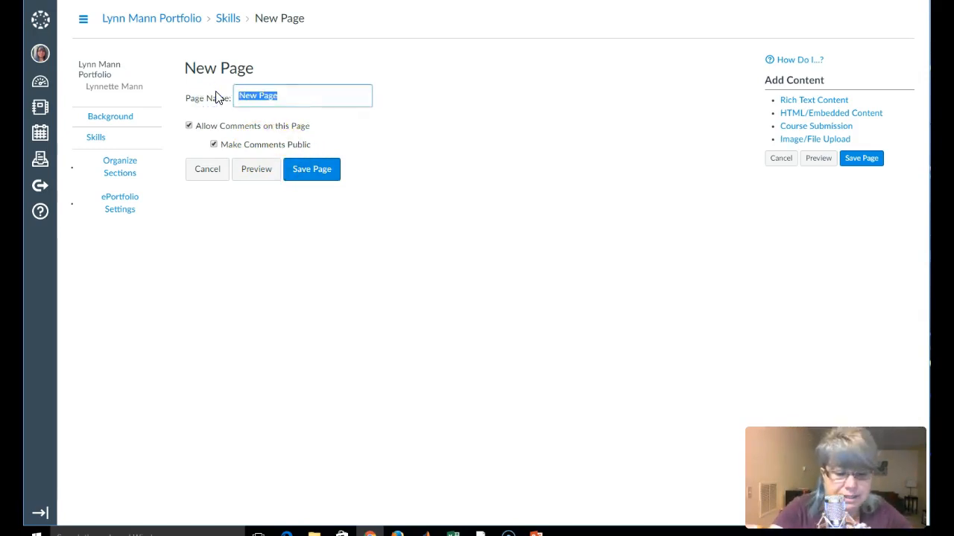
{"action": "type", "text": "Techni"}
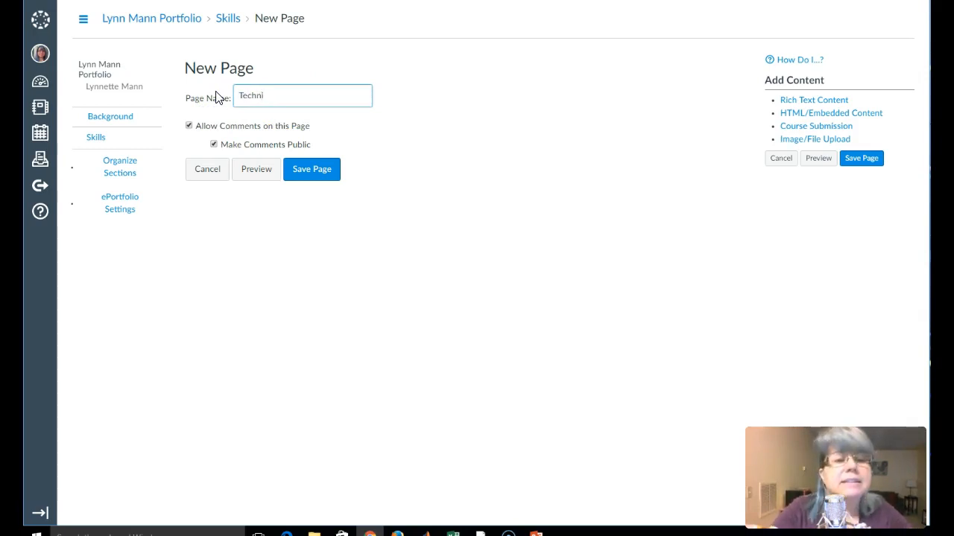
{"action": "type", "text": "cal Skills"}
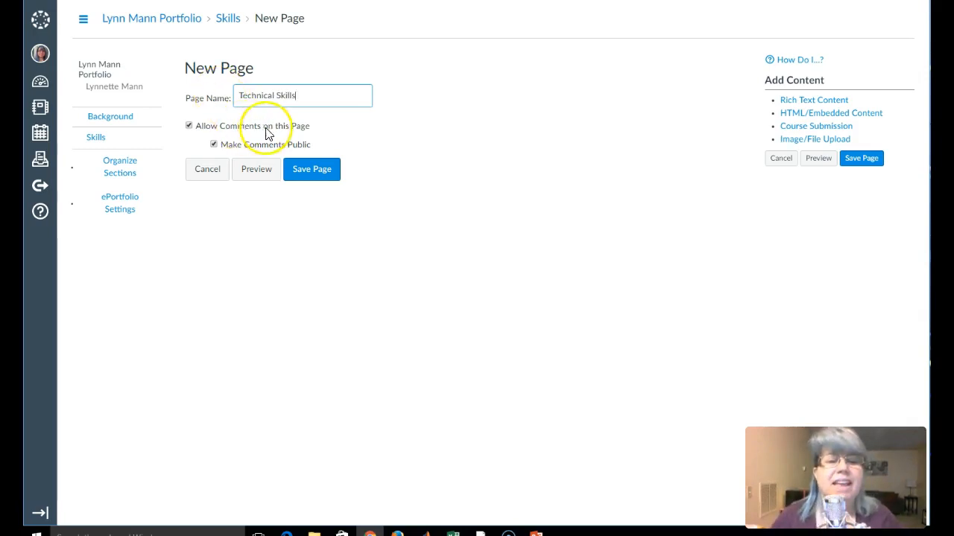
{"action": "key", "text": "Return"}
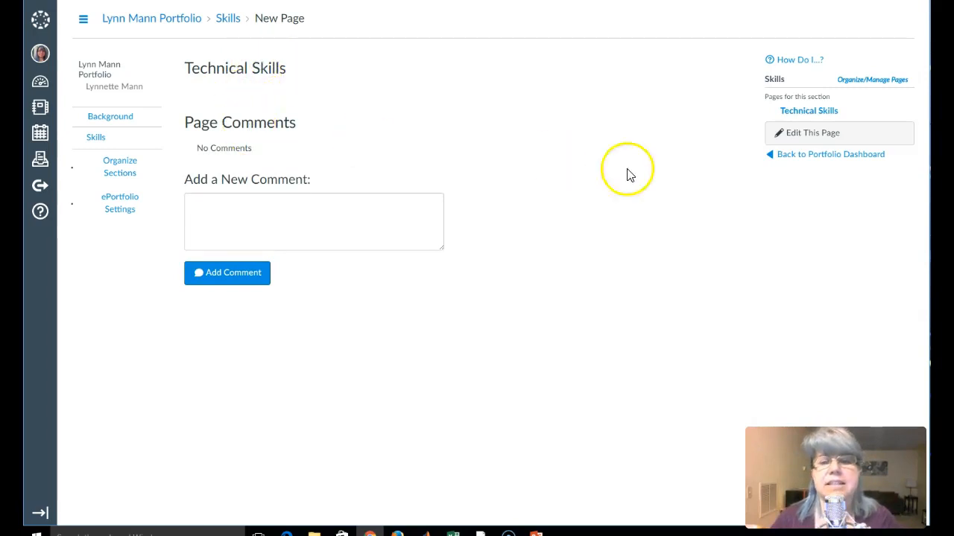
Step: Reopen the Technical Skills page for editing and add an HTML/Embedded Content block
{"action": "left_click", "coordinate": [829, 138]}
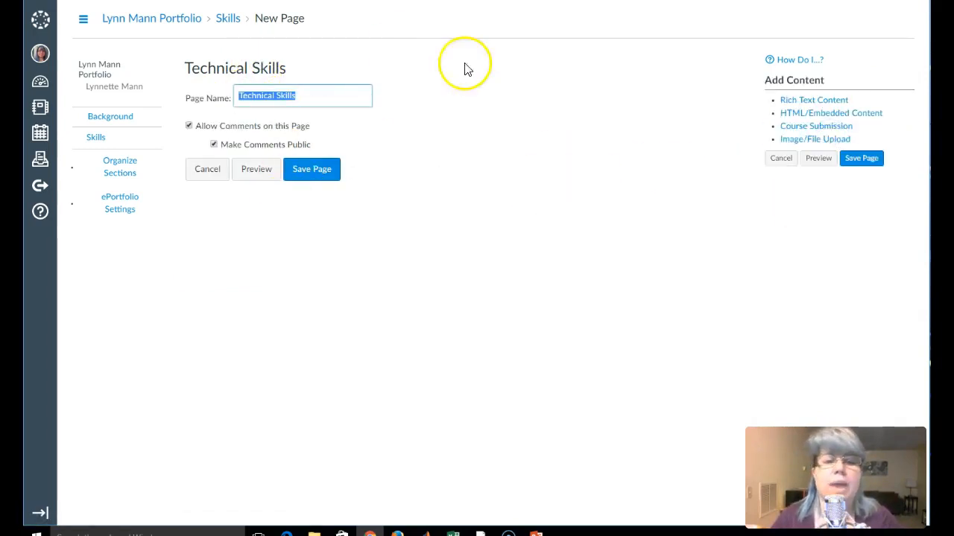
{"action": "left_click", "coordinate": [789, 111]}
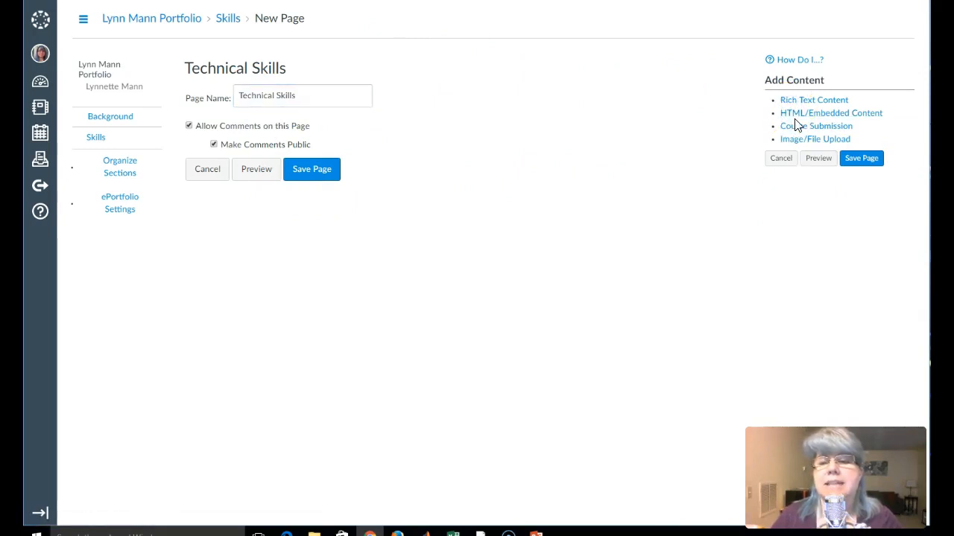
{"action": "left_click", "coordinate": [792, 115]}
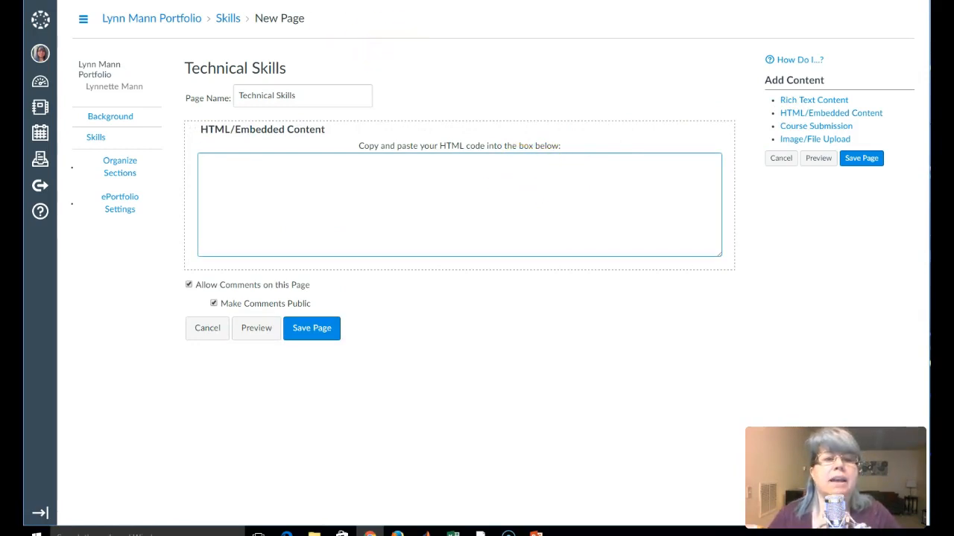
{"action": "key", "text": "ctrl+Tab"}
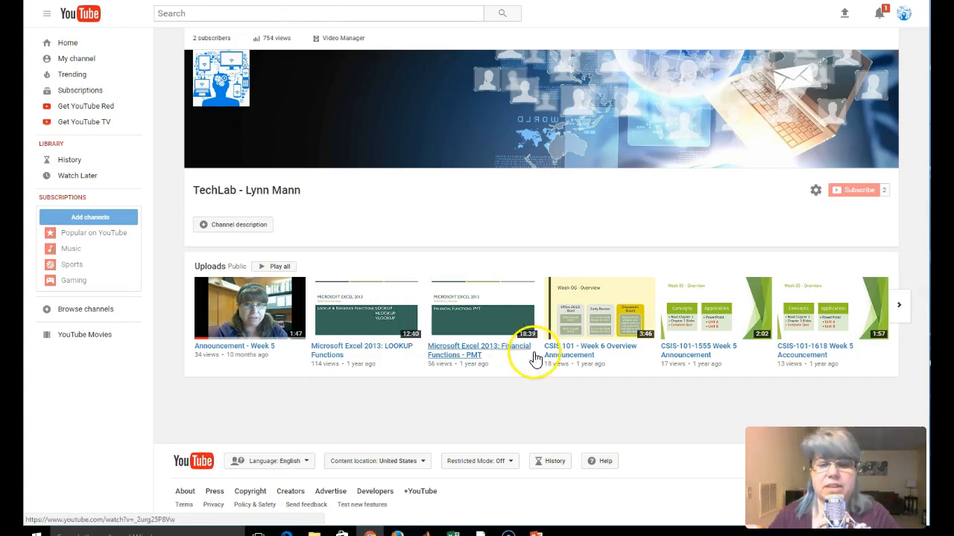
{"action": "left_click", "coordinate": [903, 22]}
{"action": "left_click", "coordinate": [862, 60]}
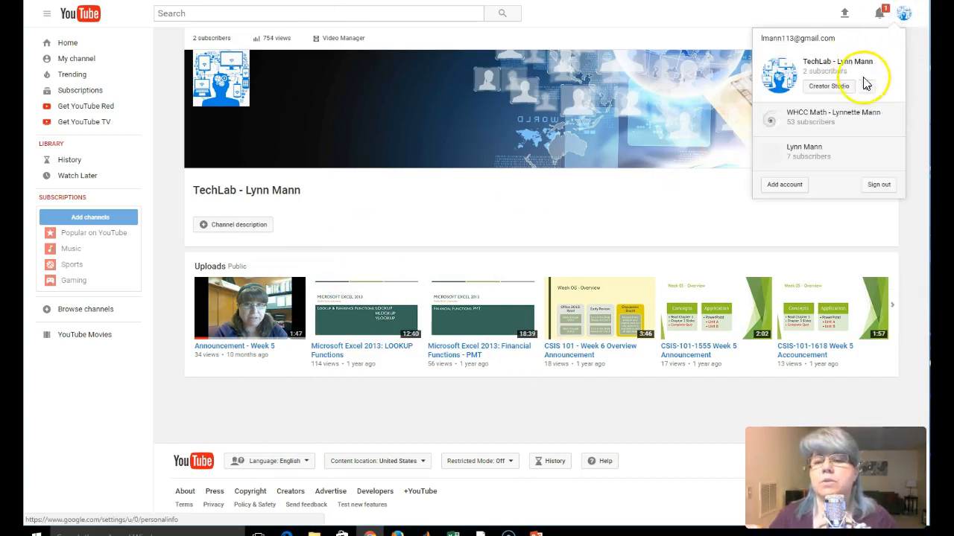
{"action": "left_click", "coordinate": [835, 122]}
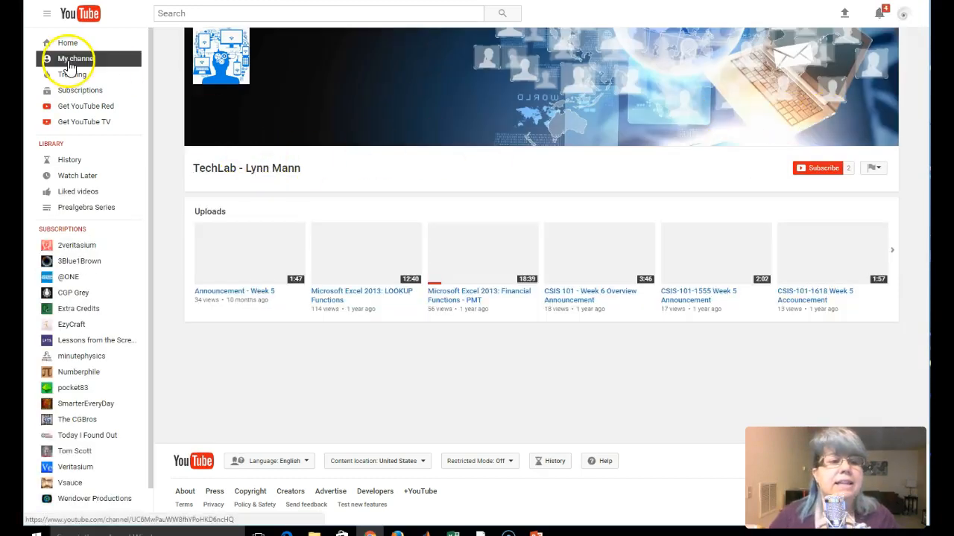
{"action": "left_click", "coordinate": [71, 59]}
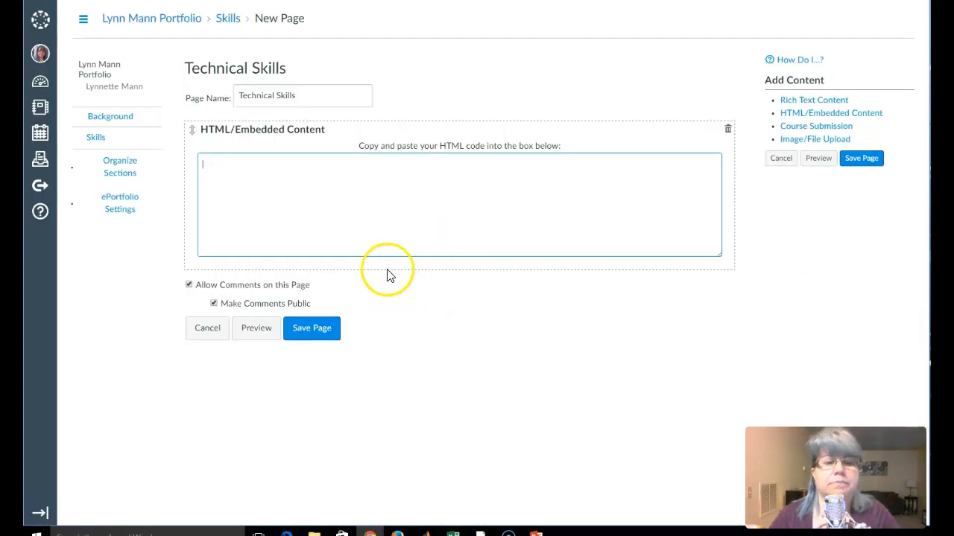
{"action": "type", "text": "https://www.youtube.com/channel/UC6MwPauWW8fhYPoHKD6ncHQ"}
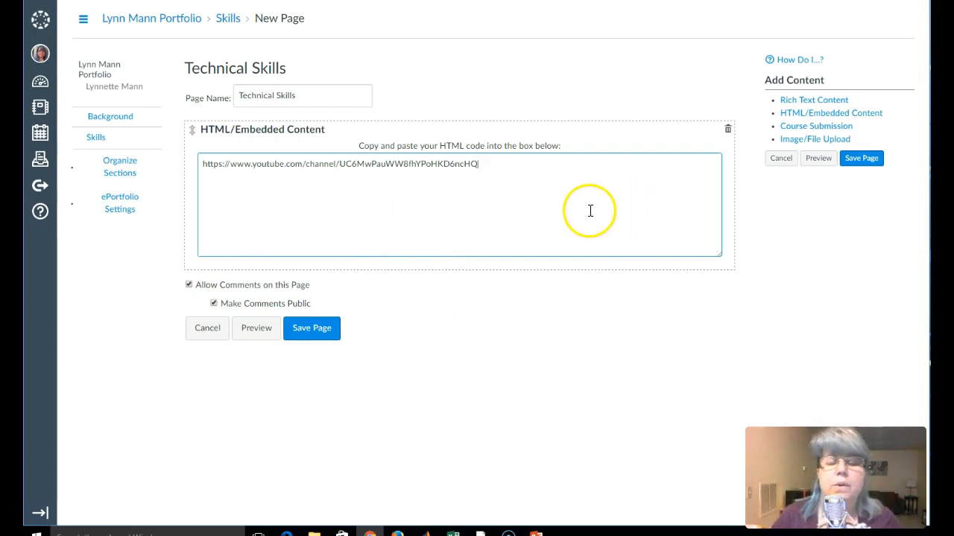
Step: Wrap the pasted channel address in an <a href="..."> tag, add link text naming the owner's channel, and close it with </>
{"action": "left_click", "coordinate": [203, 164]}
{"action": "type", "text": "<"}
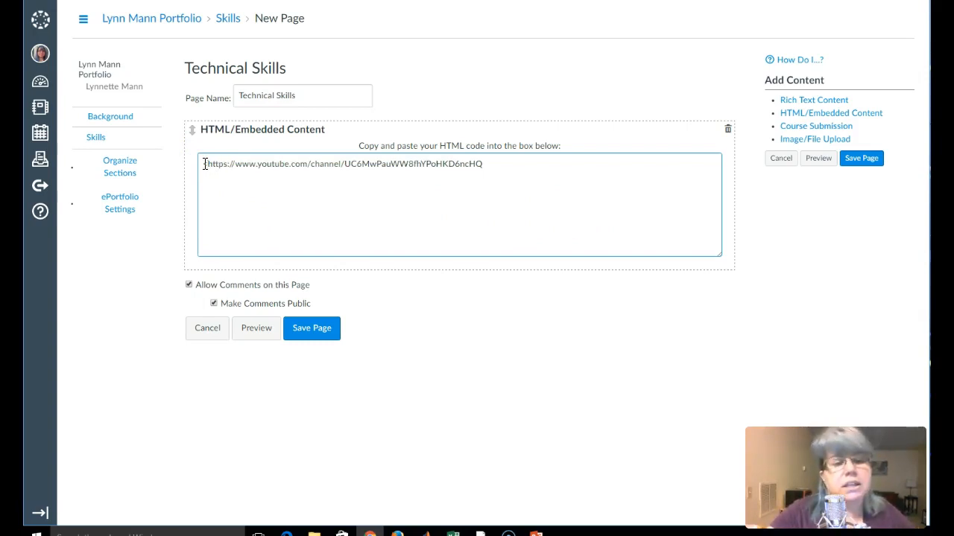
{"action": "type", "text": "href"}
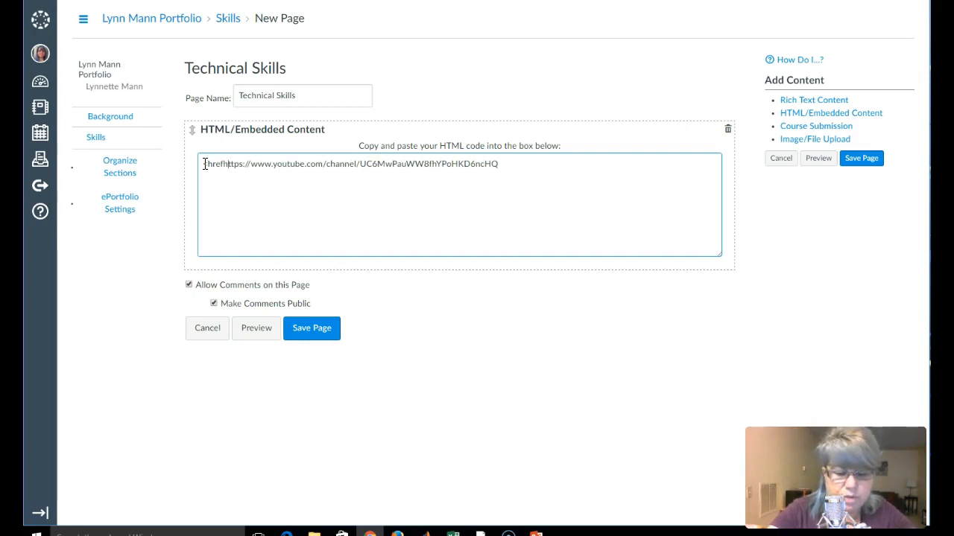
{"action": "type", "text": "=\""}
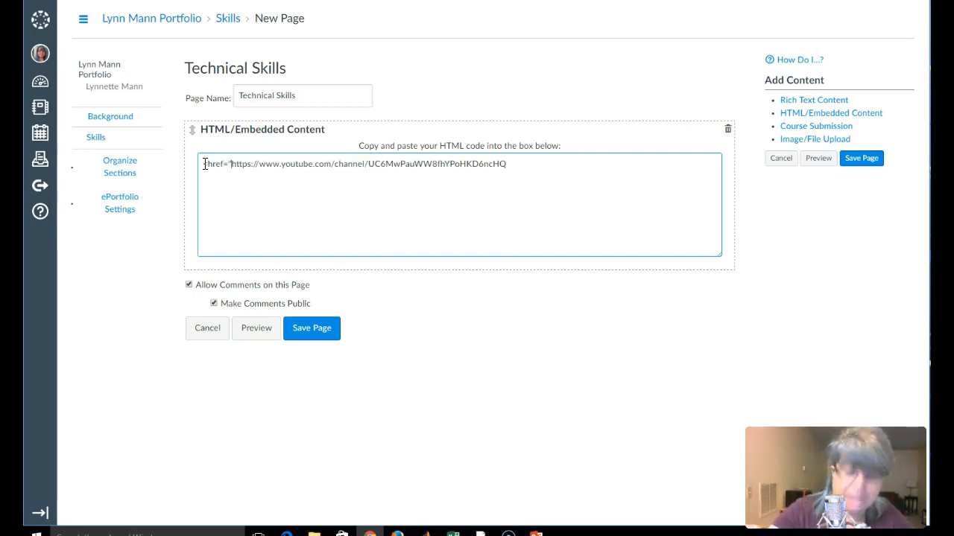
{"action": "left_click", "coordinate": [511, 165]}
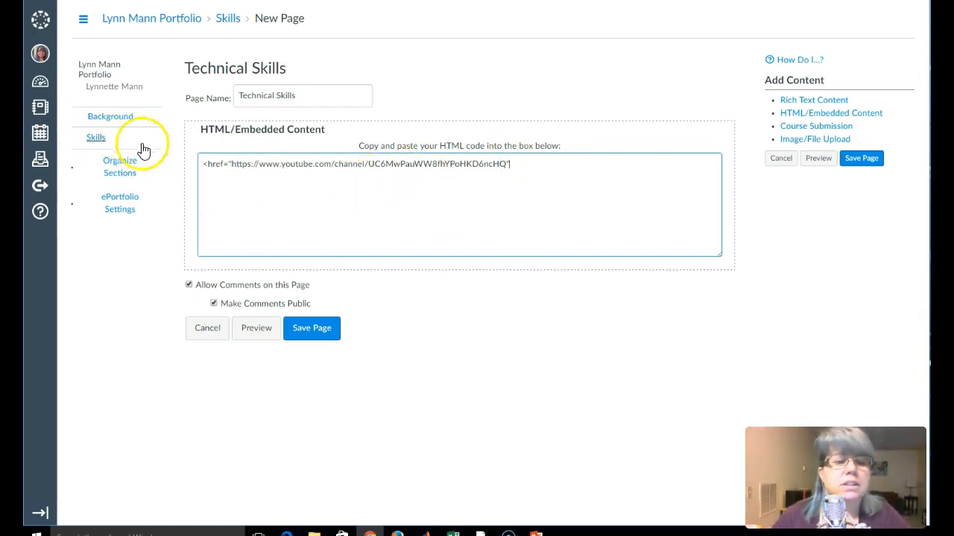
{"action": "left_click", "coordinate": [203, 163]}
{"action": "type", "text": "<a"}
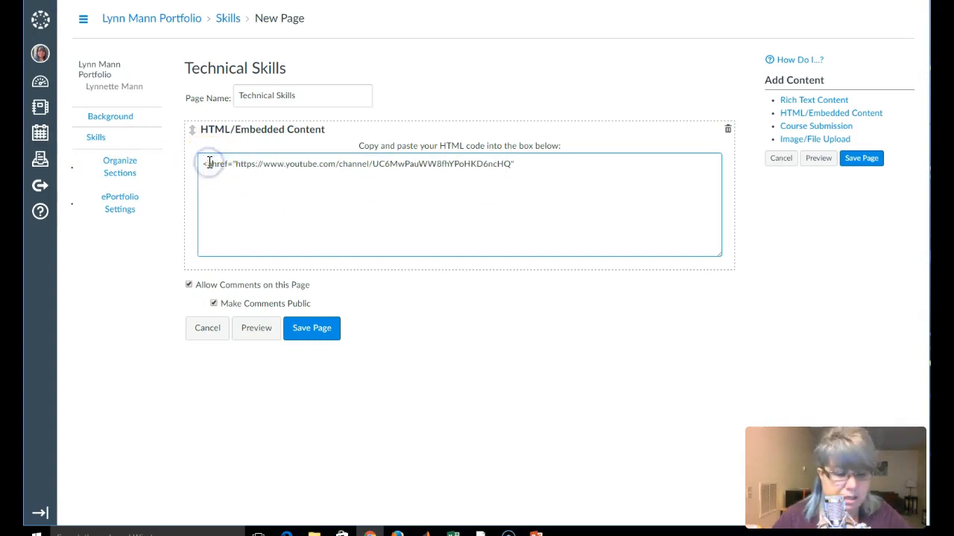
{"action": "left_click", "coordinate": [529, 163]}
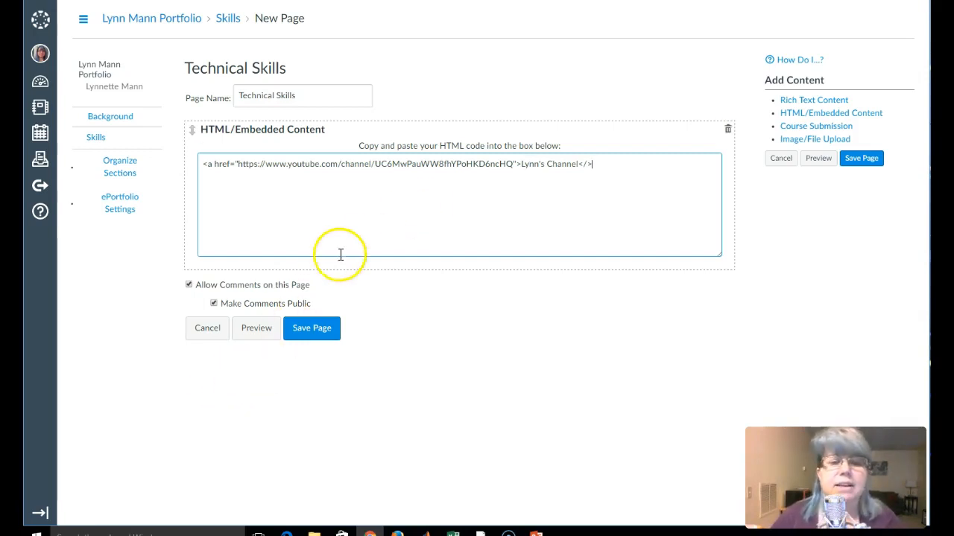
Step: Save the Technical Skills page and copy the ePortfolio's private sharing link from the portfolio dashboard
{"action": "left_click", "coordinate": [316, 326]}
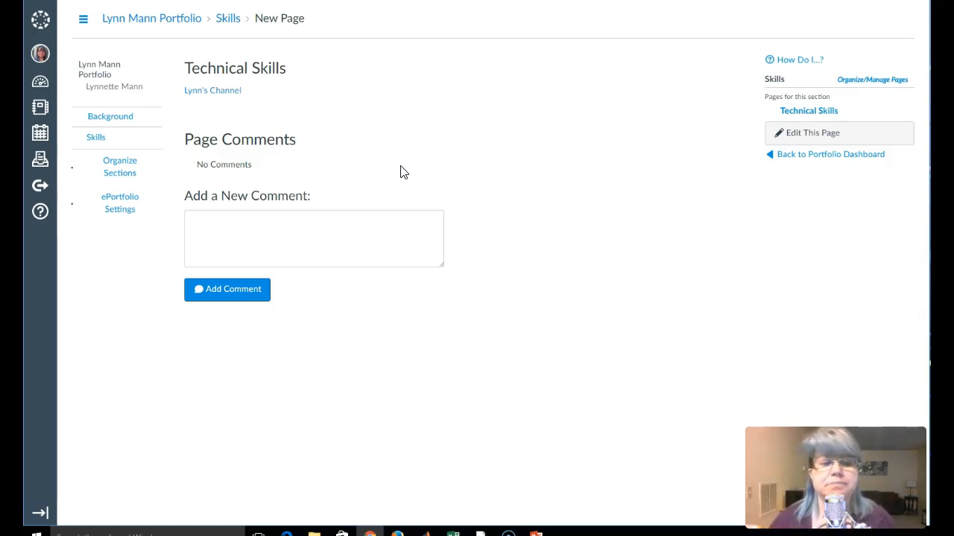
{"action": "left_click", "coordinate": [800, 157]}
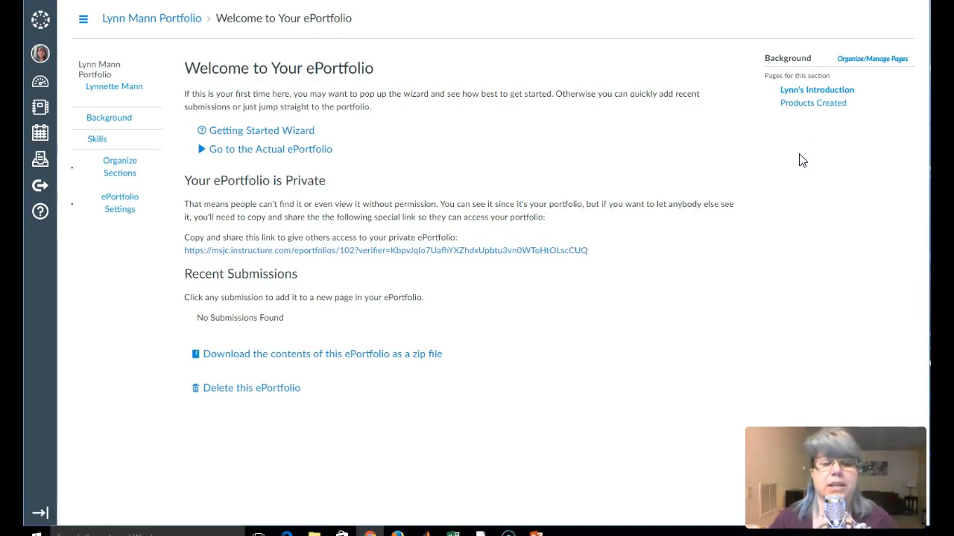
{"action": "left_click_drag", "start_coordinate": [593, 254], "coordinate": [176, 246]}
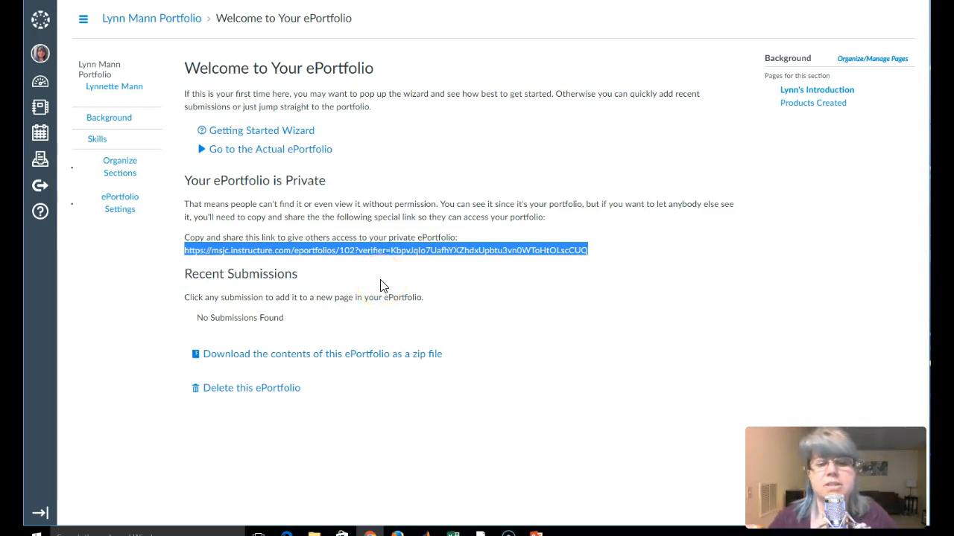
{"action": "right_click", "coordinate": [391, 252]}
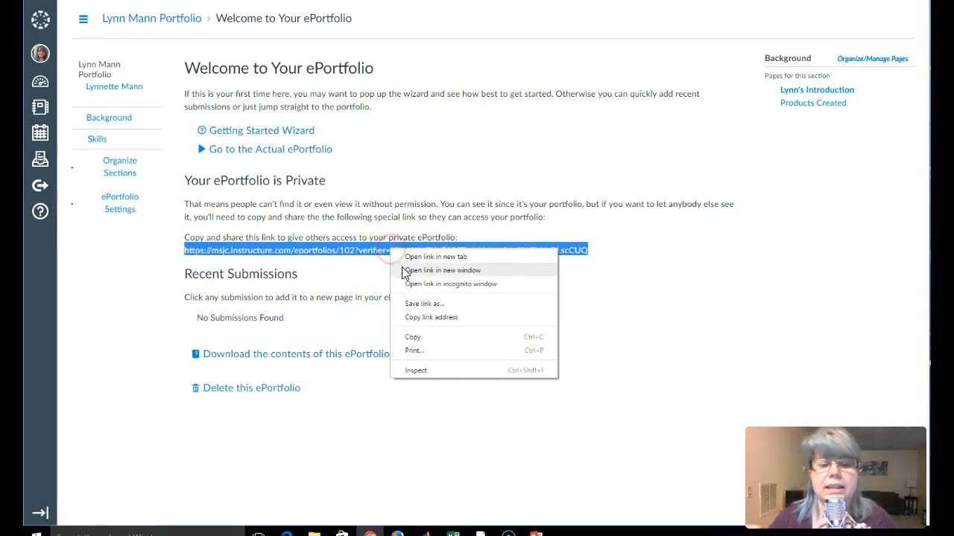
{"action": "left_click", "coordinate": [428, 320]}
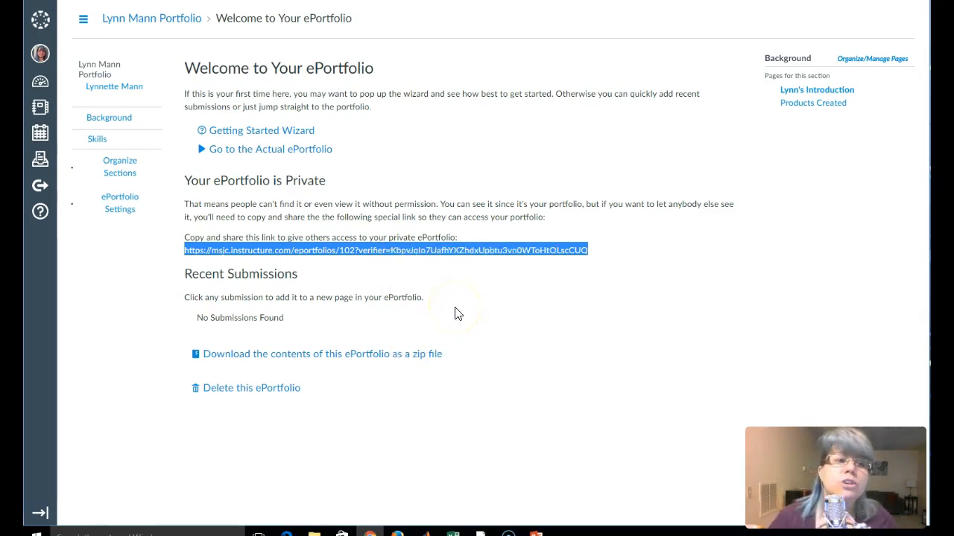
Step: Open the CSIS-101-1555 course's settings and enter Student View
{"action": "left_click", "coordinate": [40, 107]}
{"action": "left_click", "coordinate": [120, 82]}
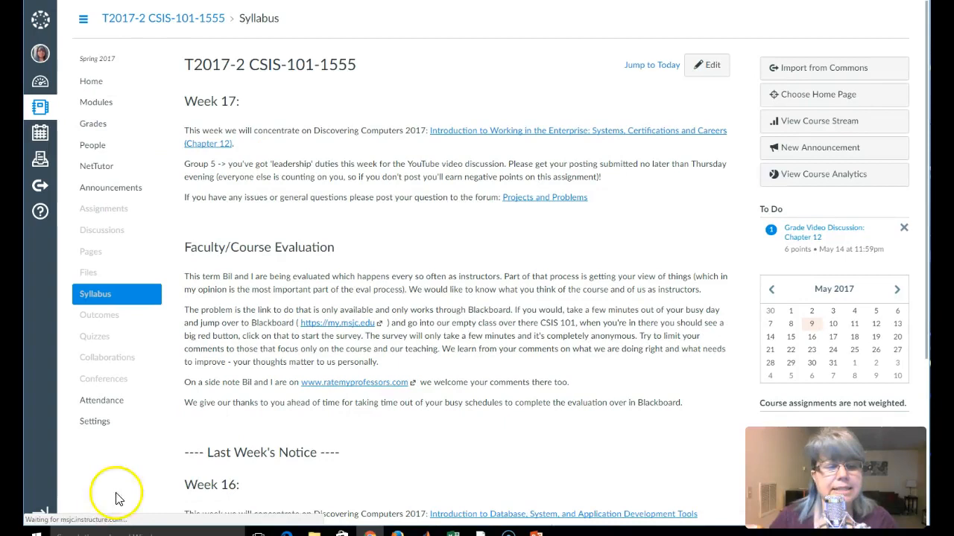
{"action": "left_click", "coordinate": [91, 423]}
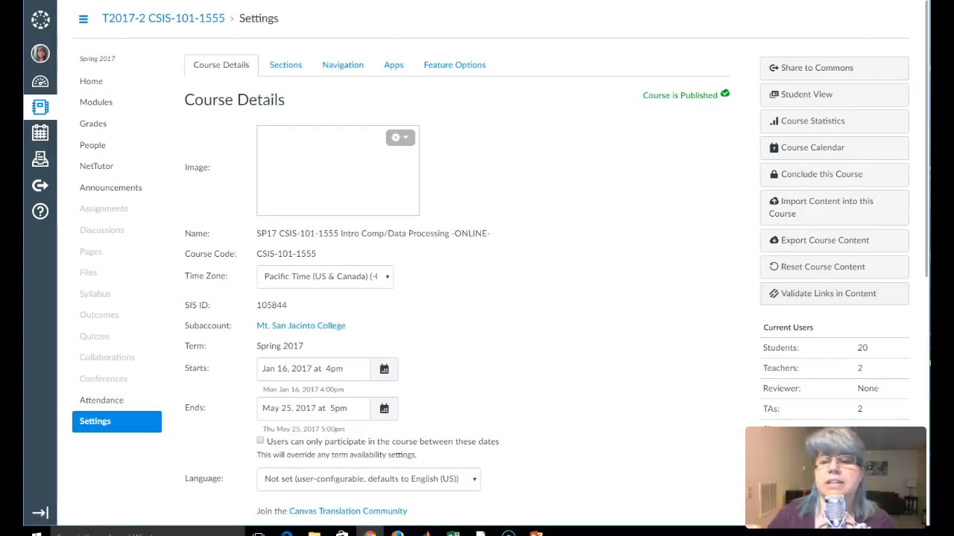
{"action": "left_click", "coordinate": [864, 101]}
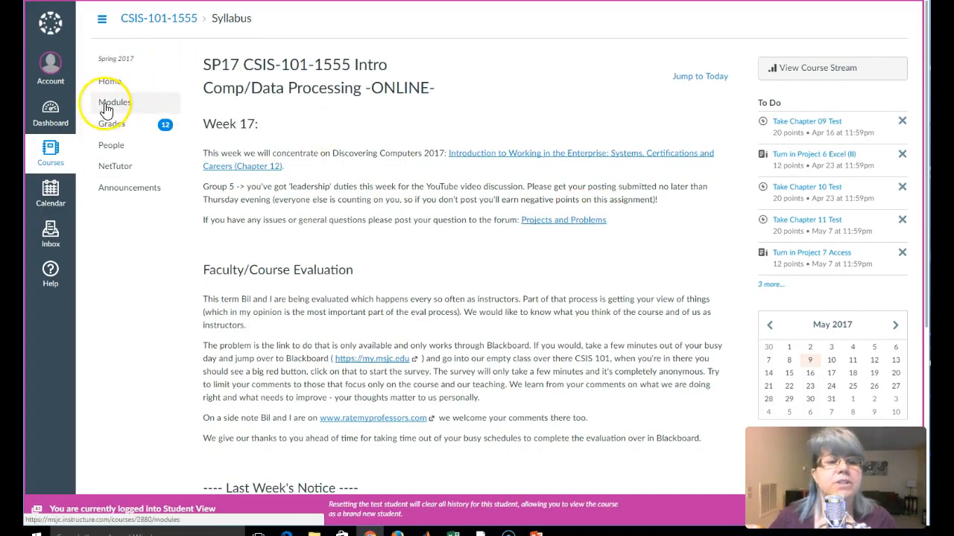
Step: Open the Project 8 ePortfolio assignment and submit the copied private ePortfolio link as its Website URL
{"action": "scroll", "coordinate": [548, 288], "scroll_direction": "down", "scroll_amount": 20}
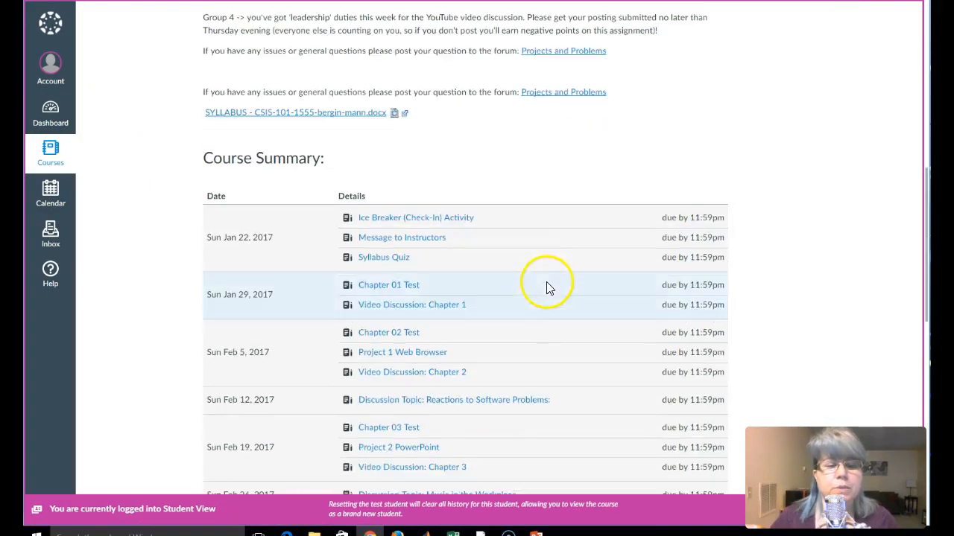
{"action": "left_click", "coordinate": [403, 436]}
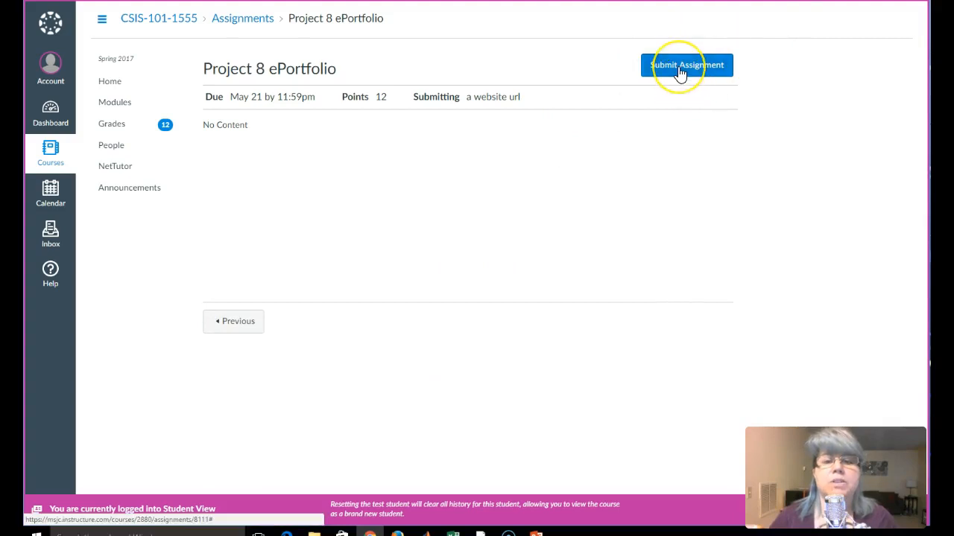
{"action": "left_click", "coordinate": [680, 69]}
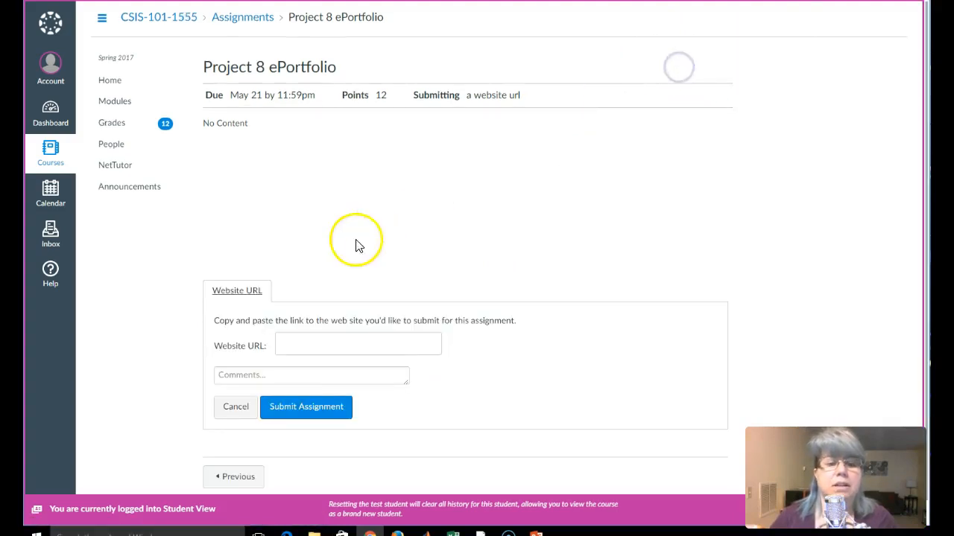
{"action": "left_click", "coordinate": [312, 340]}
{"action": "key", "text": "ctrl+v"}
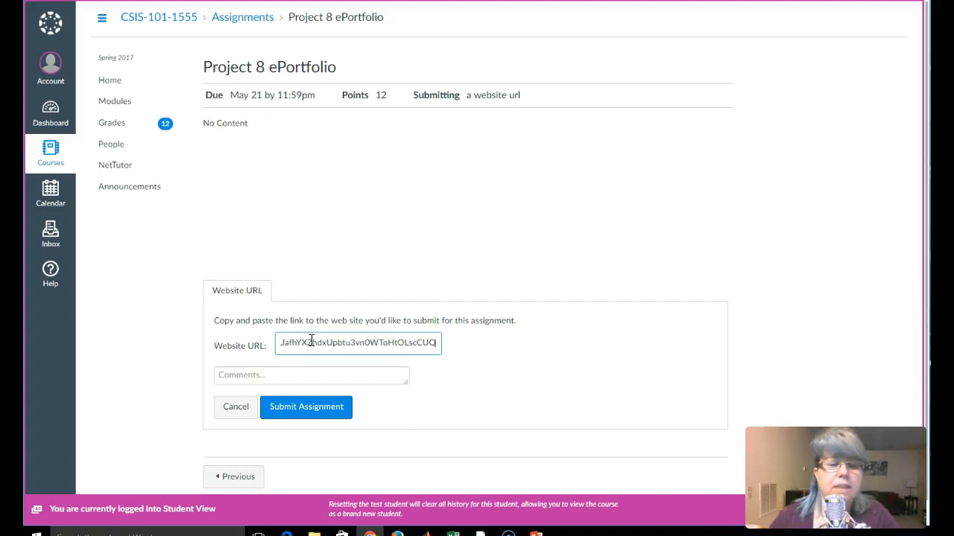
{"action": "left_click", "coordinate": [315, 407]}
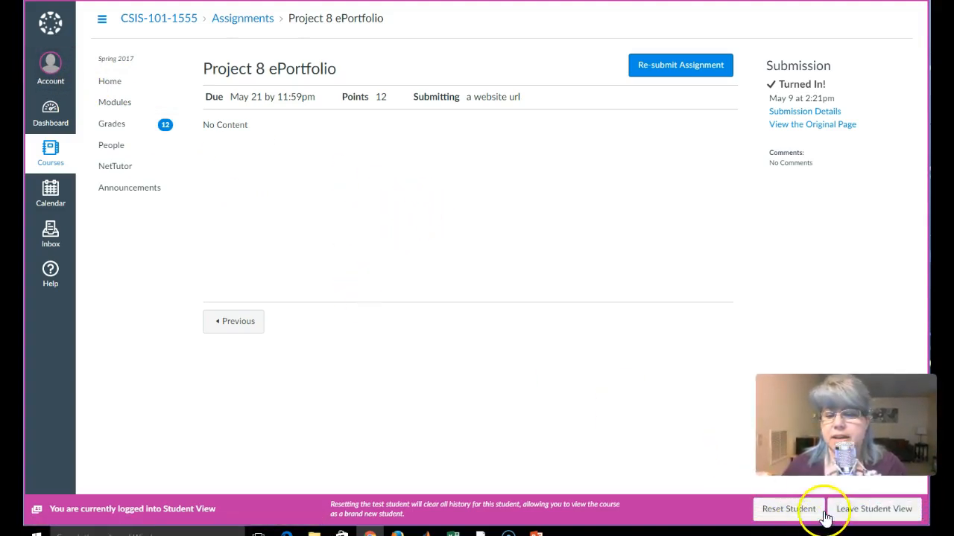
Step: Leave Student View and examine the test student's Project 8 ePortfolio submission in SpeedGrader and in a new tab
{"action": "left_click", "coordinate": [864, 509]}
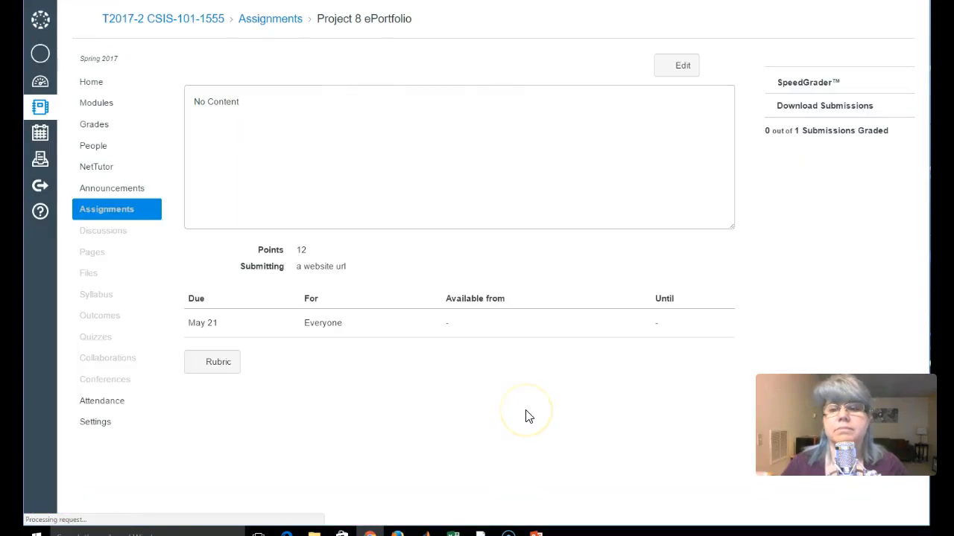
{"action": "left_click", "coordinate": [810, 88]}
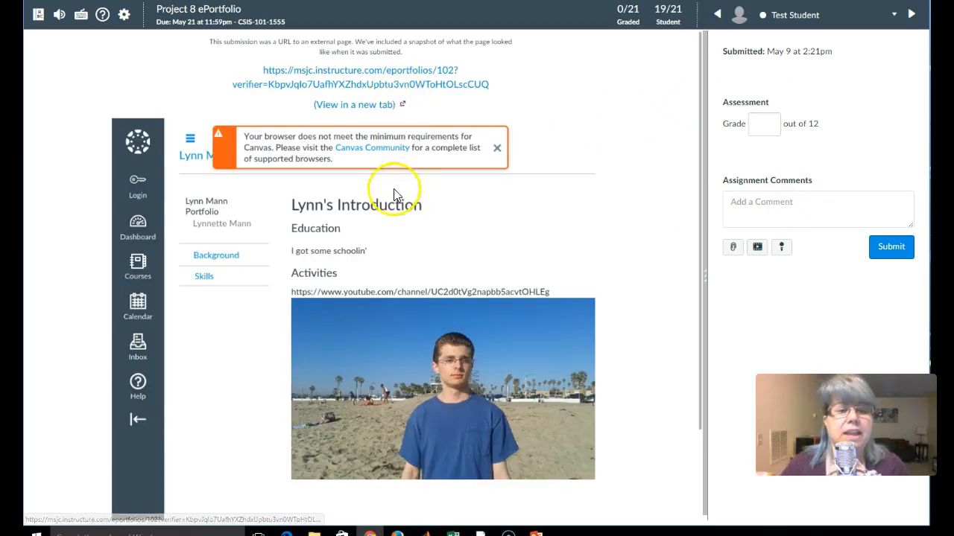
{"action": "scroll", "coordinate": [365, 251], "scroll_direction": "down", "scroll_amount": 3}
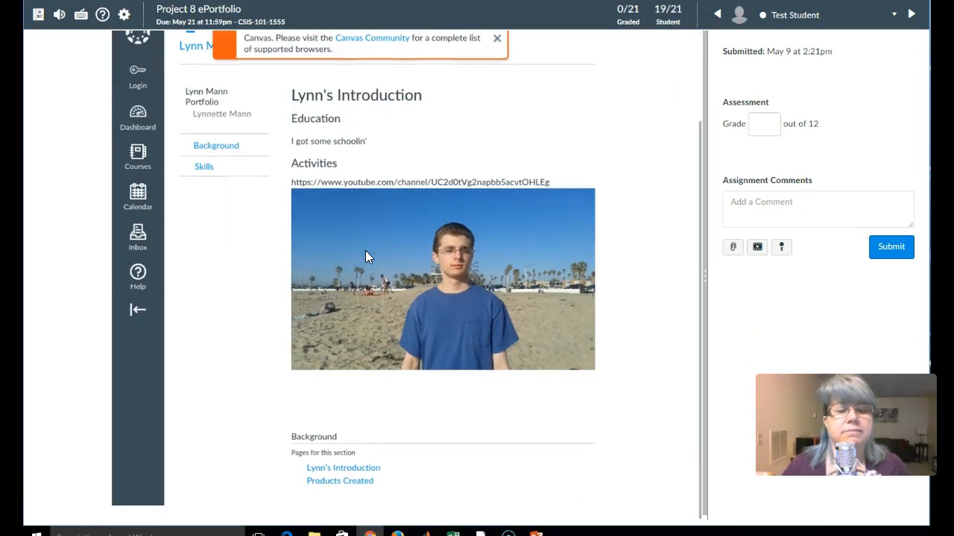
{"action": "scroll", "coordinate": [365, 251], "scroll_direction": "up", "scroll_amount": 3}
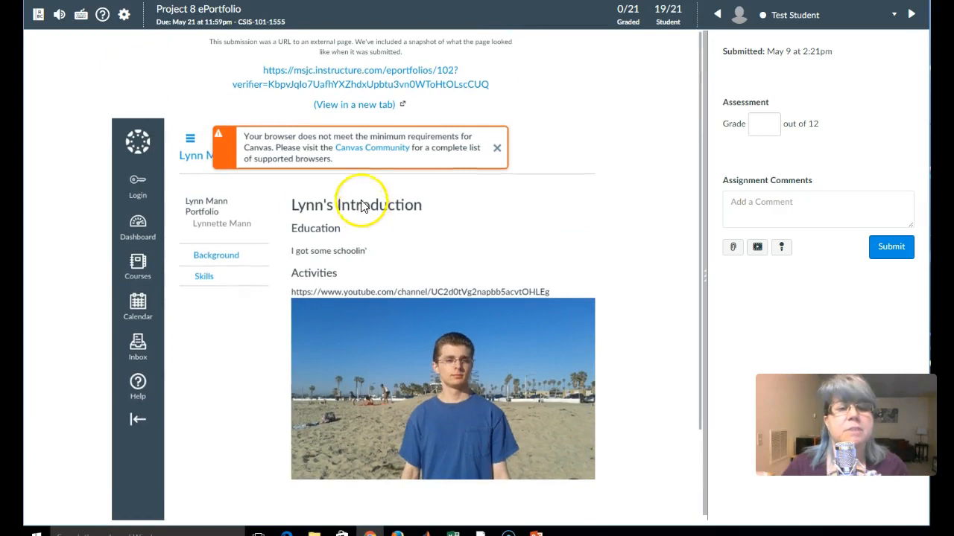
{"action": "left_click", "coordinate": [374, 110]}
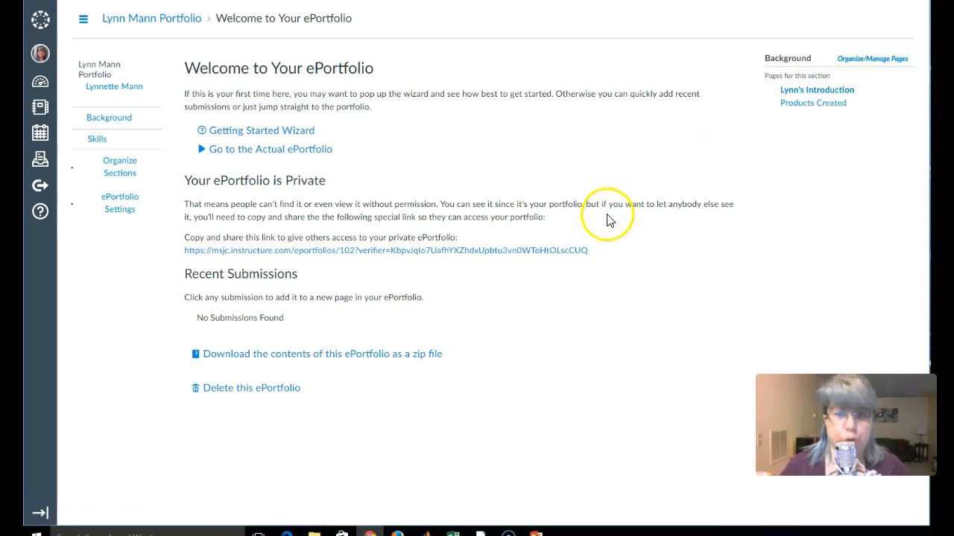
Step: Add a page named Soft Skills to the portfolio's Skills section and finish editing the page list
{"action": "left_click", "coordinate": [96, 141]}
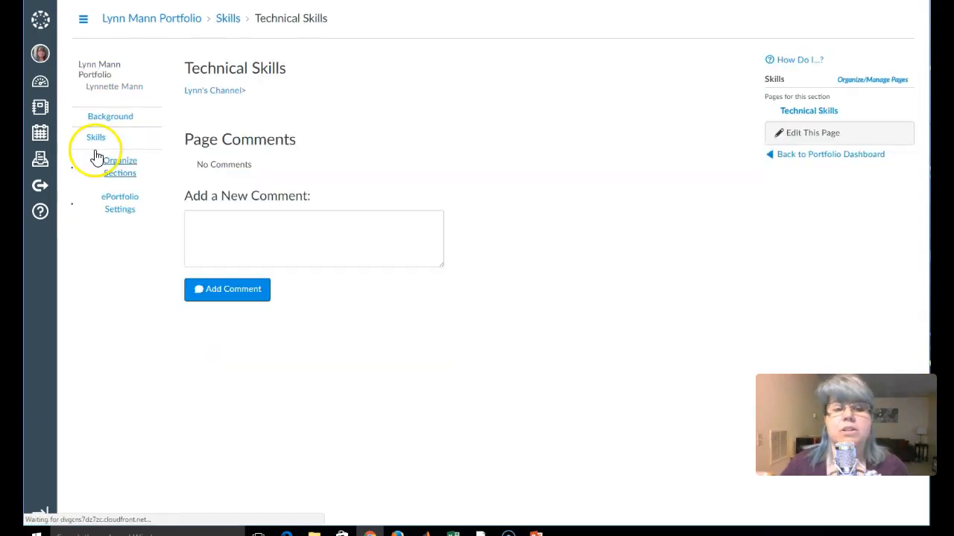
{"action": "left_click", "coordinate": [869, 90]}
{"action": "left_click", "coordinate": [807, 138]}
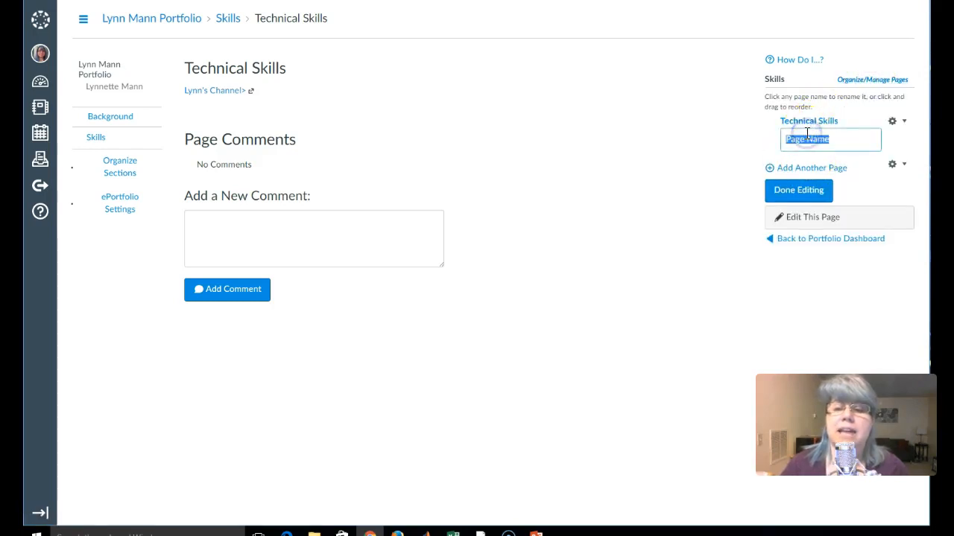
{"action": "type", "text": "Soft Skill"}
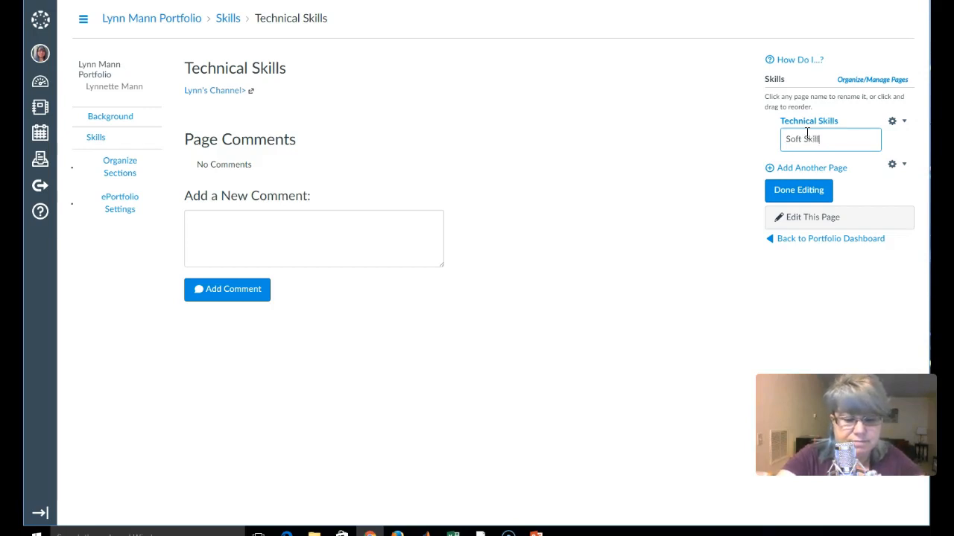
{"action": "type", "text": "s"}
{"action": "key", "text": "Return"}
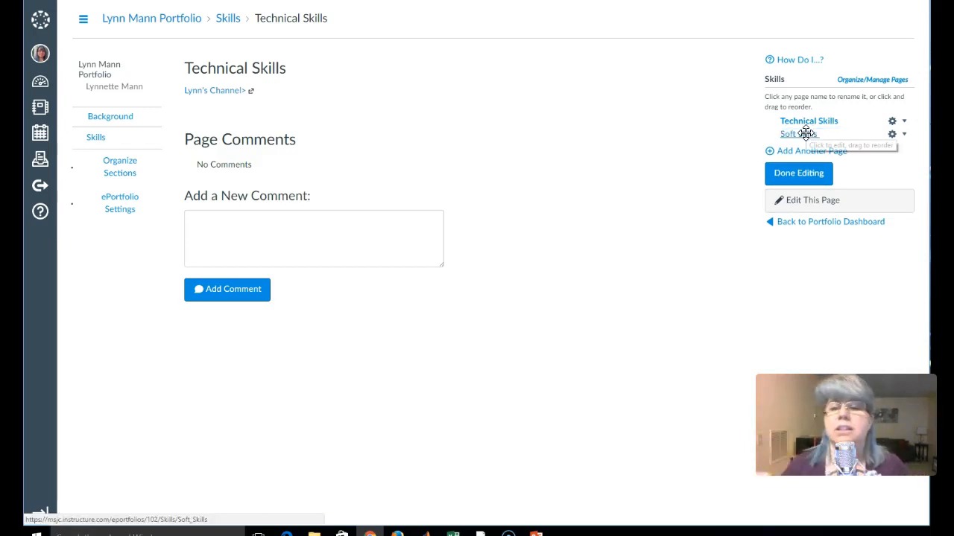
{"action": "left_click", "coordinate": [798, 145]}
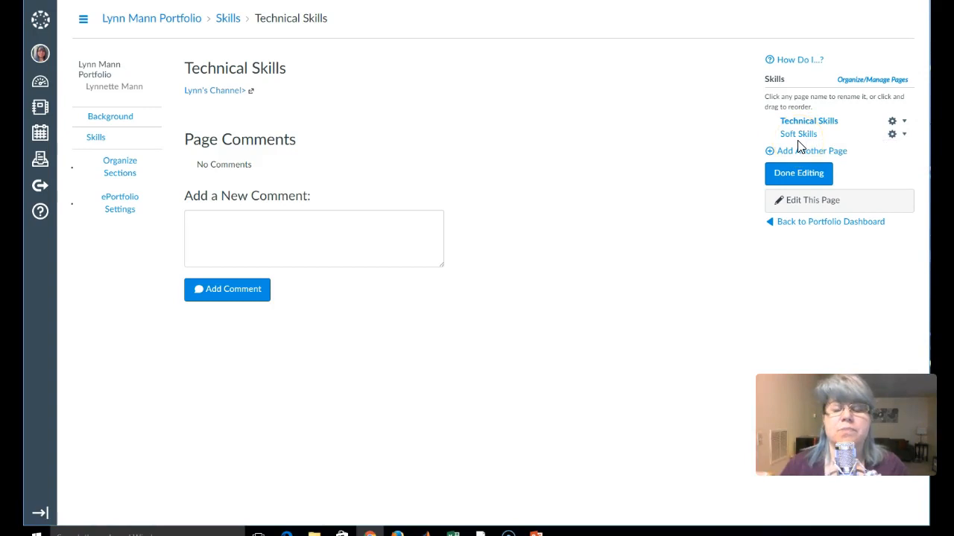
{"action": "left_click", "coordinate": [793, 178]}
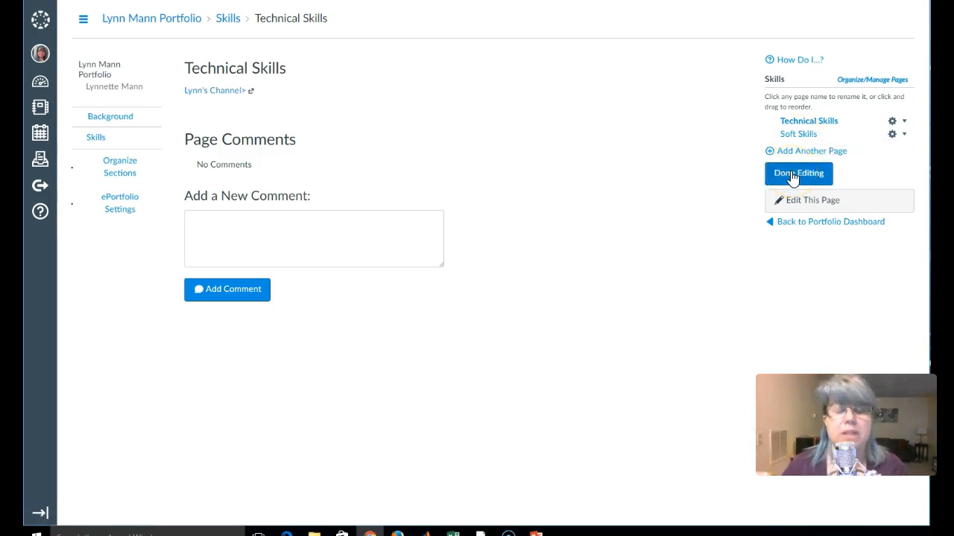
{"action": "left_click", "coordinate": [793, 177]}
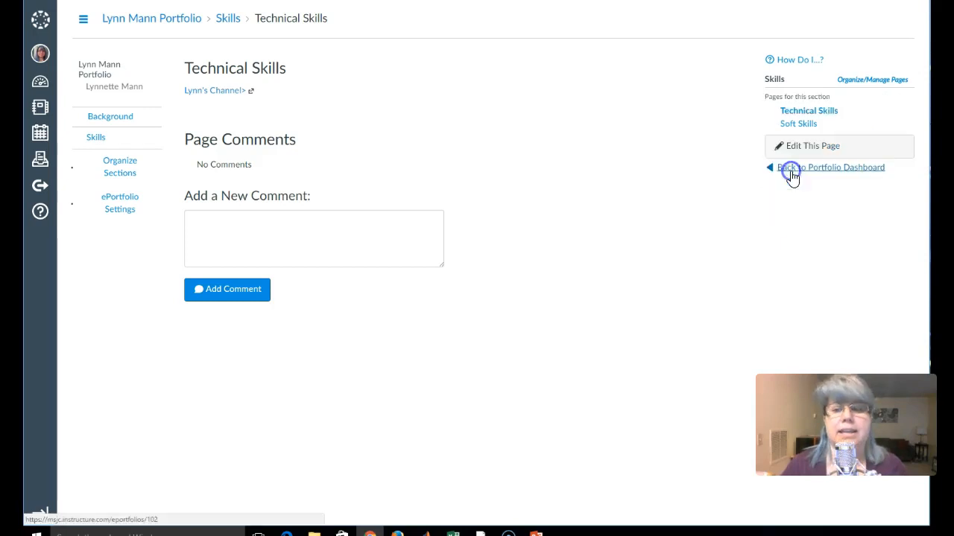
{"action": "left_click", "coordinate": [797, 169]}
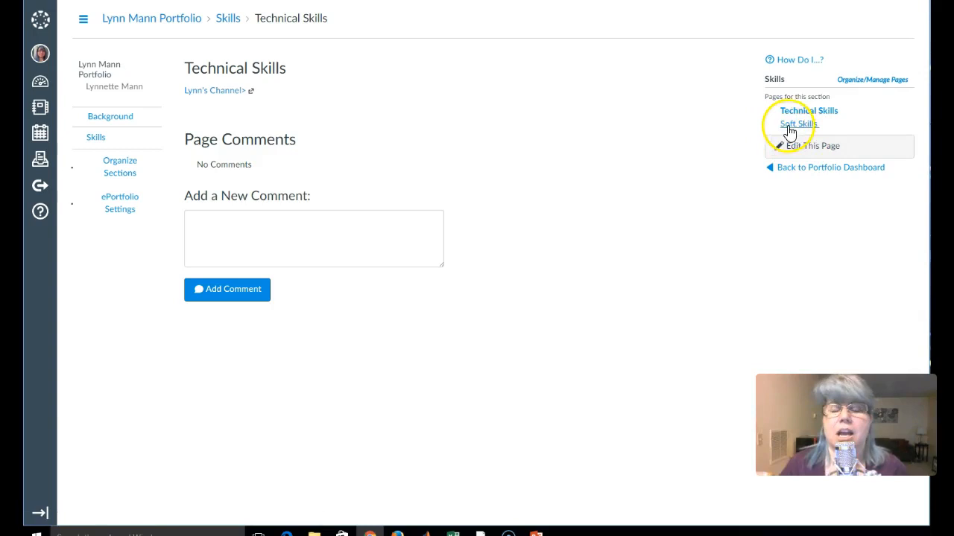
Step: Open the Soft Skills page for editing and look over its text area and content options
{"action": "left_click", "coordinate": [811, 131]}
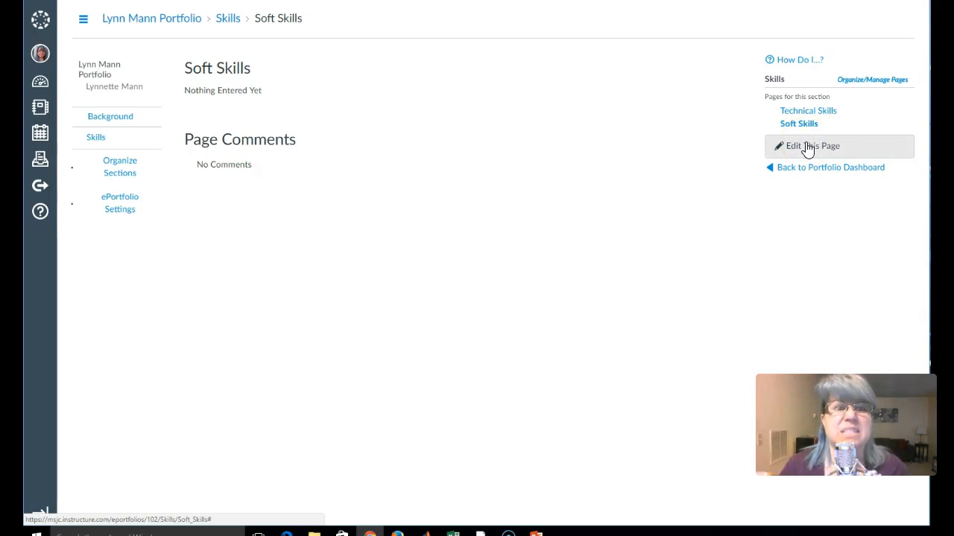
{"action": "left_click", "coordinate": [807, 147]}
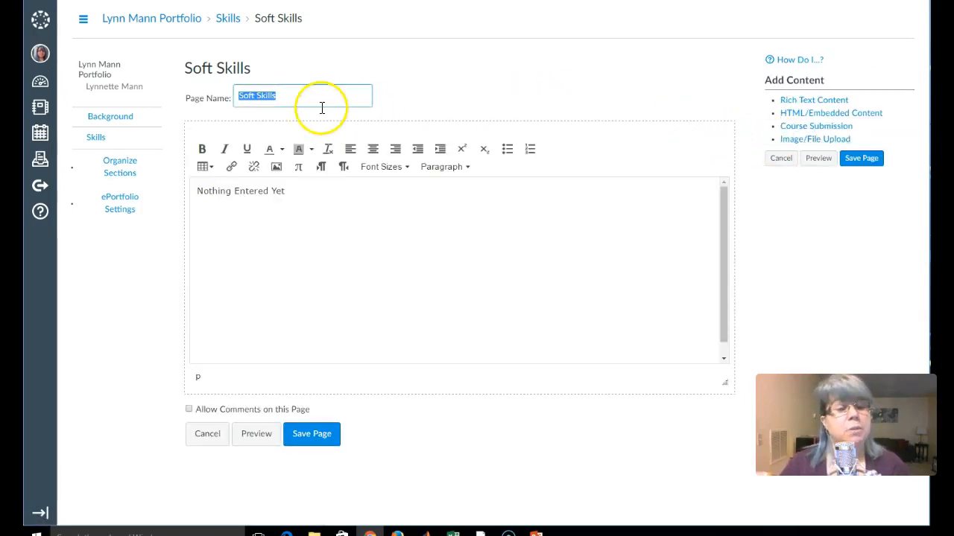
{"action": "left_click", "coordinate": [318, 202]}
{"action": "scroll", "coordinate": [318, 202], "scroll_direction": "down", "scroll_amount": 1}
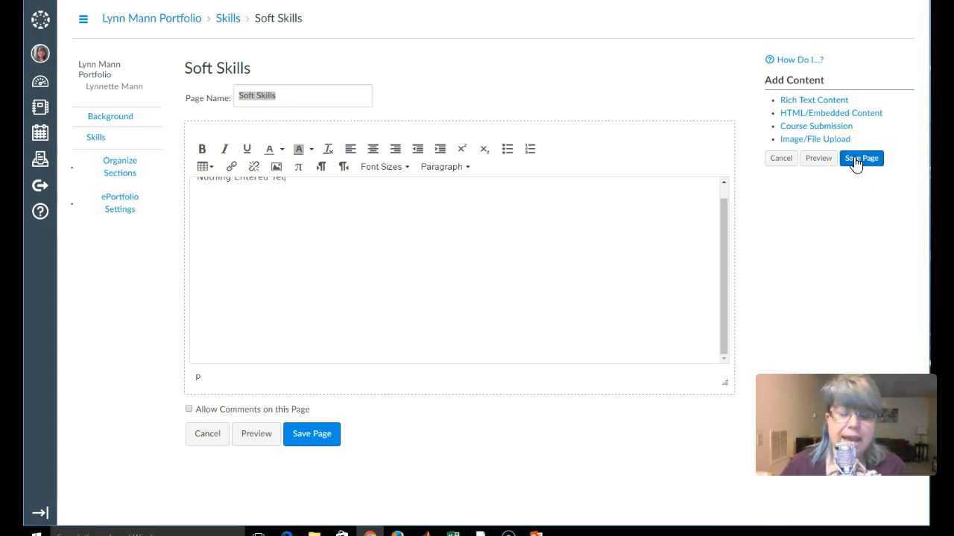
Step: View the Background section's introduction page and return to the portfolio dashboard to review the private sharing link
{"action": "left_click", "coordinate": [103, 118]}
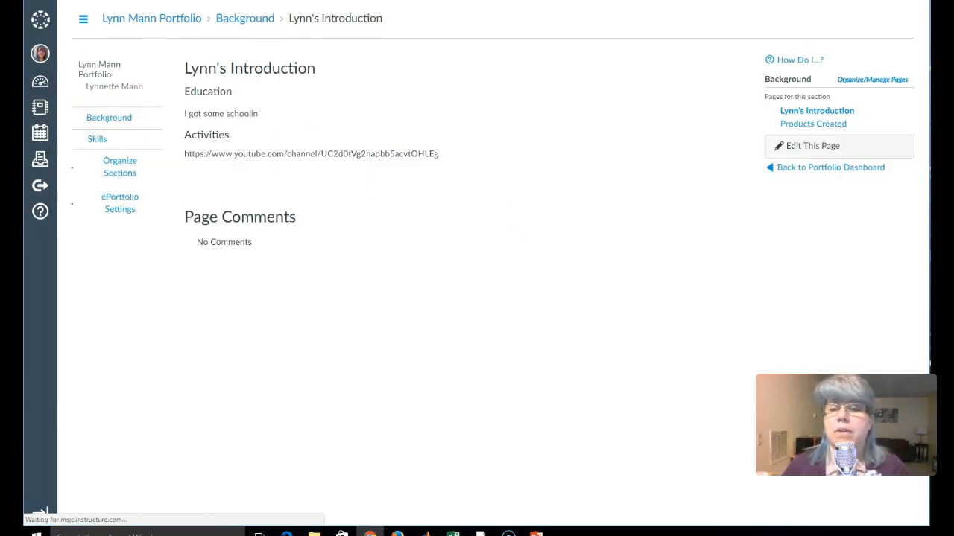
{"action": "left_click", "coordinate": [817, 173]}
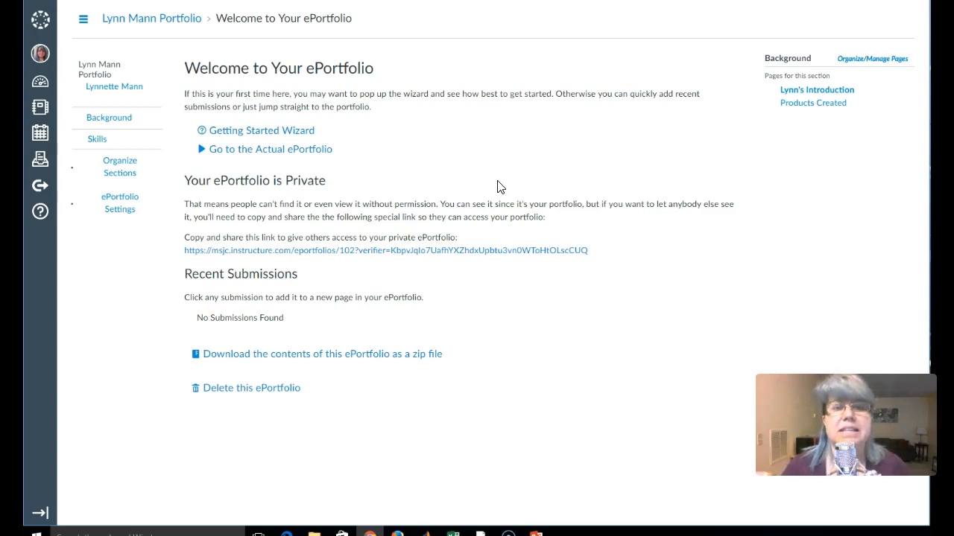
{"action": "left_click", "coordinate": [419, 253]}
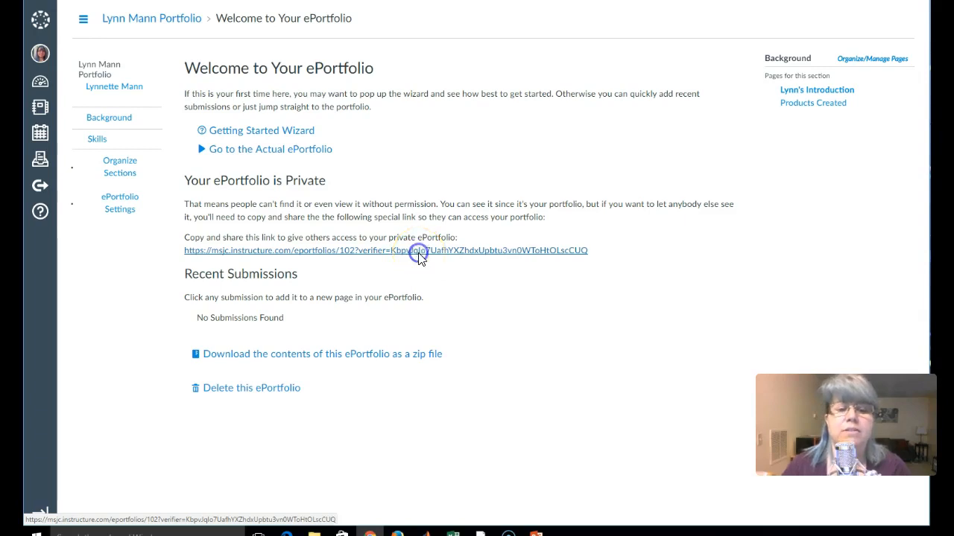
{"action": "left_click", "coordinate": [667, 295]}
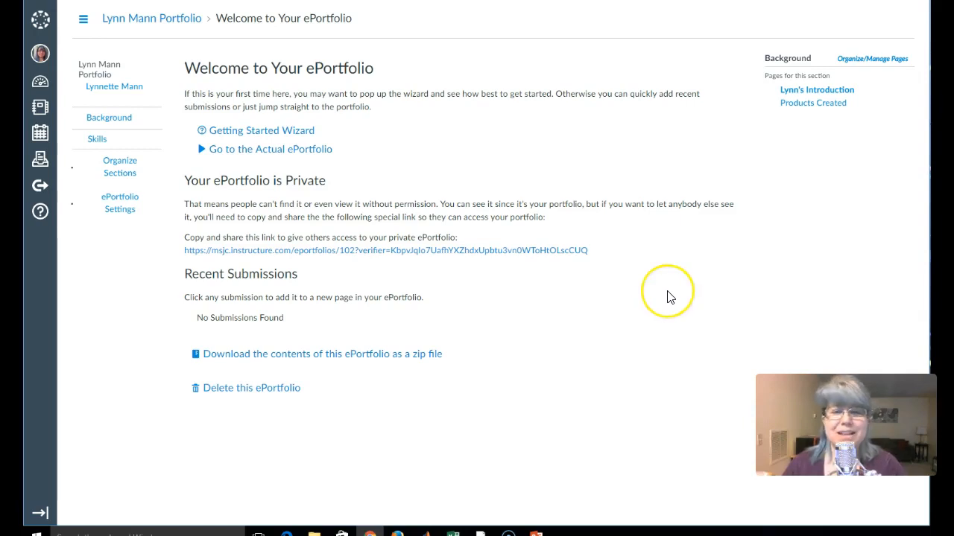